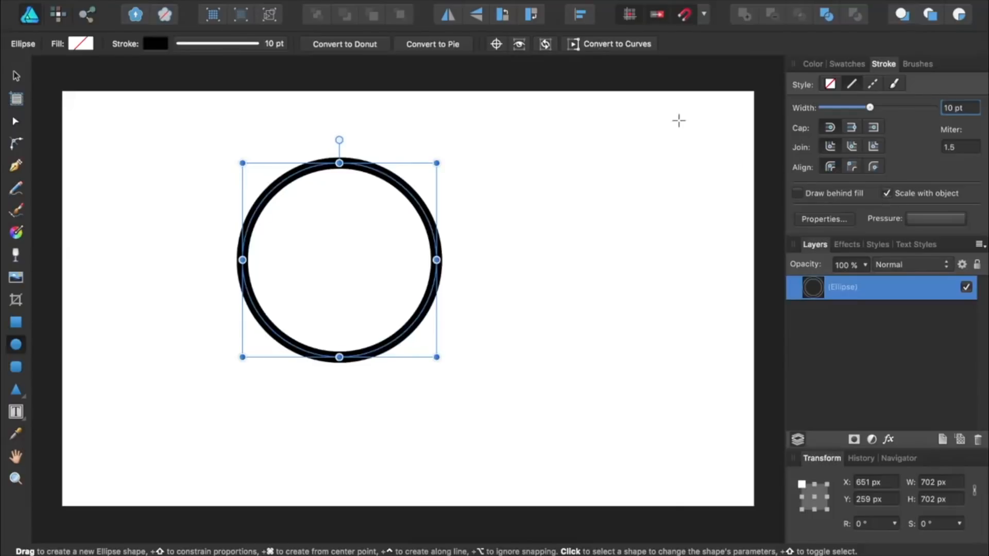
- Convert the ellipse to curves and change its top and bottom nodes to sharp points
left_click(621, 45)
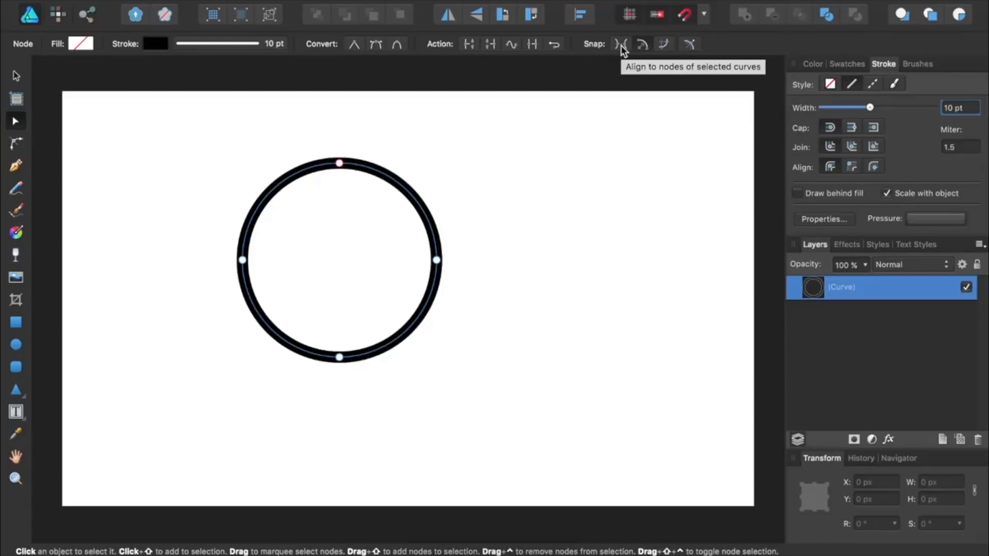
left_click(340, 164)
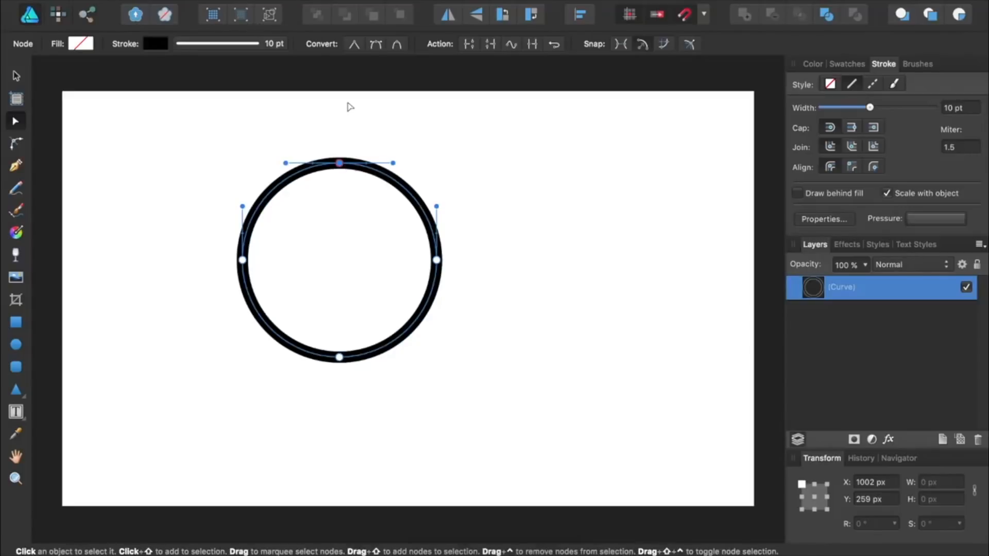
left_click(354, 49)
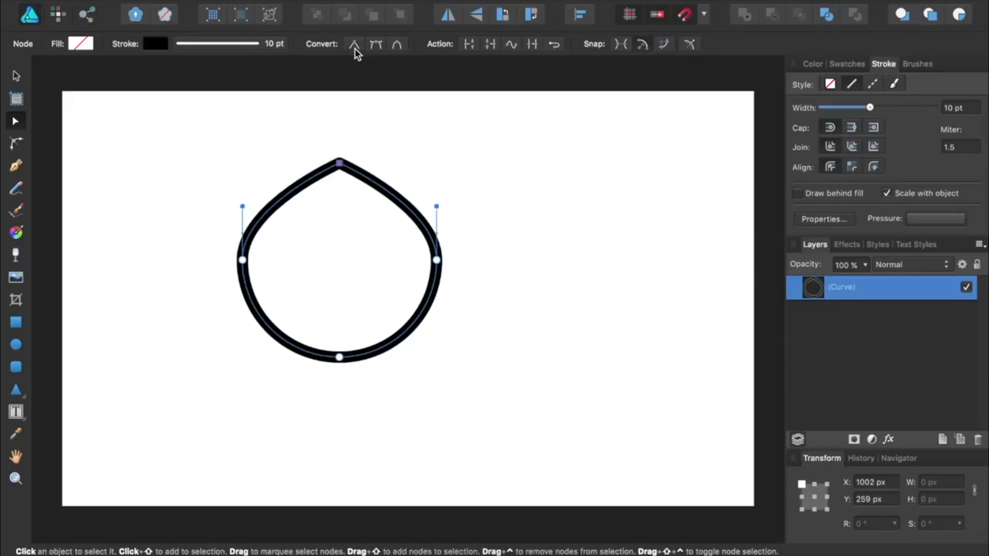
left_click(339, 357)
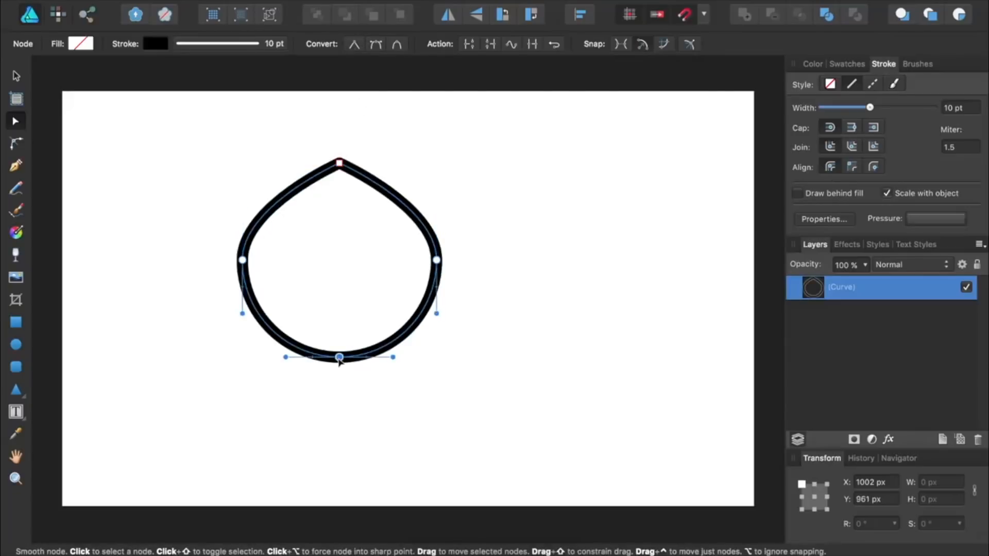
left_click(354, 45)
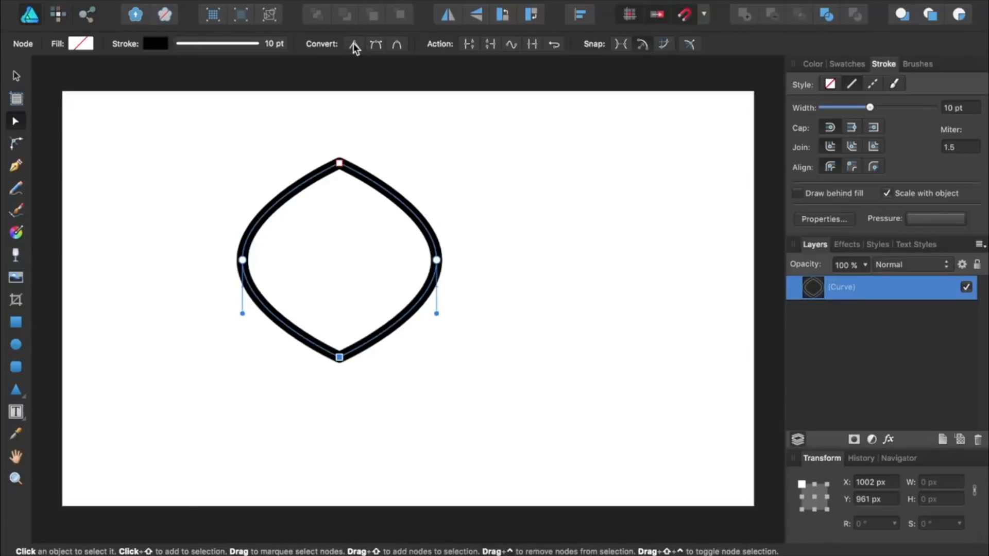
- Reshape the pointed curve into a narrow leaf about 186 px wide and 374 px high, placed centrally near the page's upper edge
key("v")
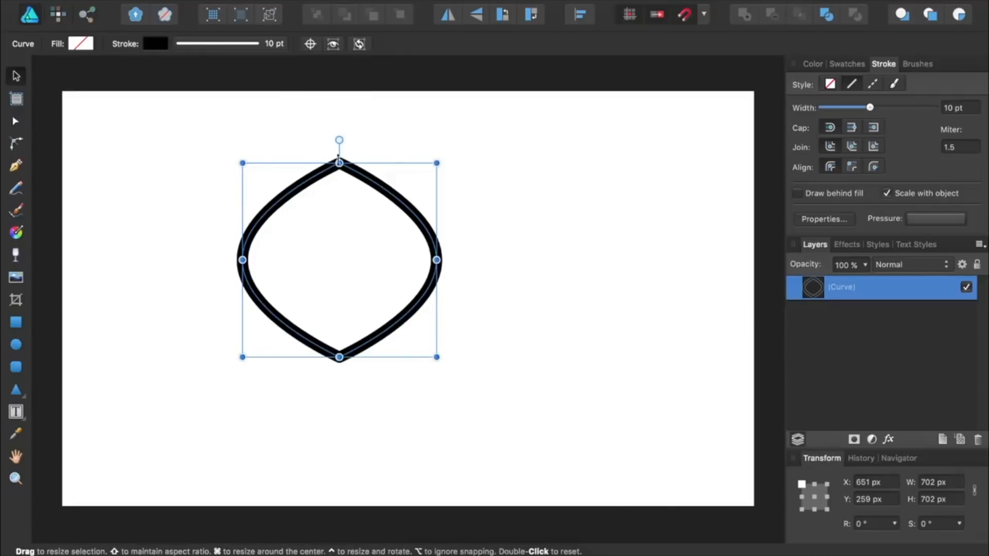
left_click_drag(339, 163, 339, 111)
left_click_drag(437, 234, 388, 234)
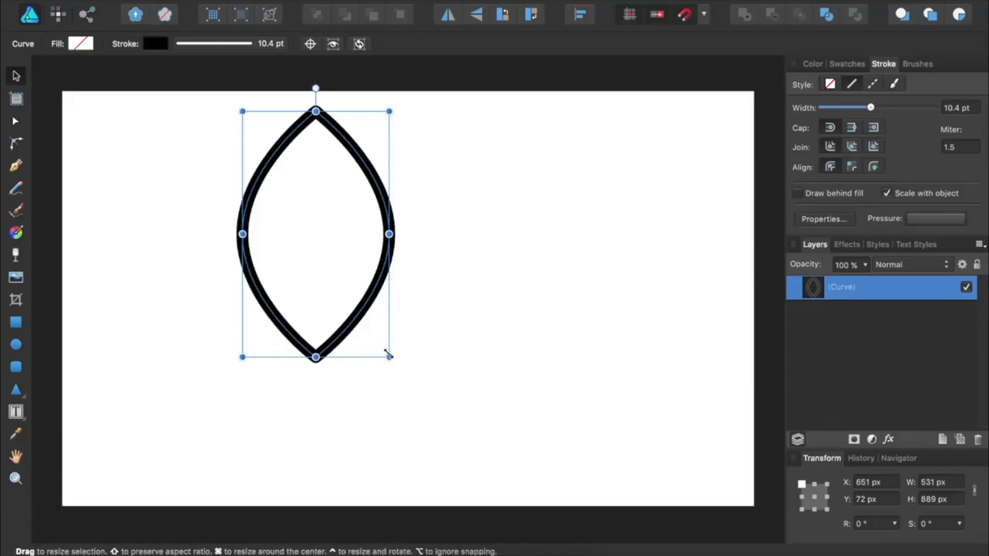
left_click_drag(389, 356, 293, 214)
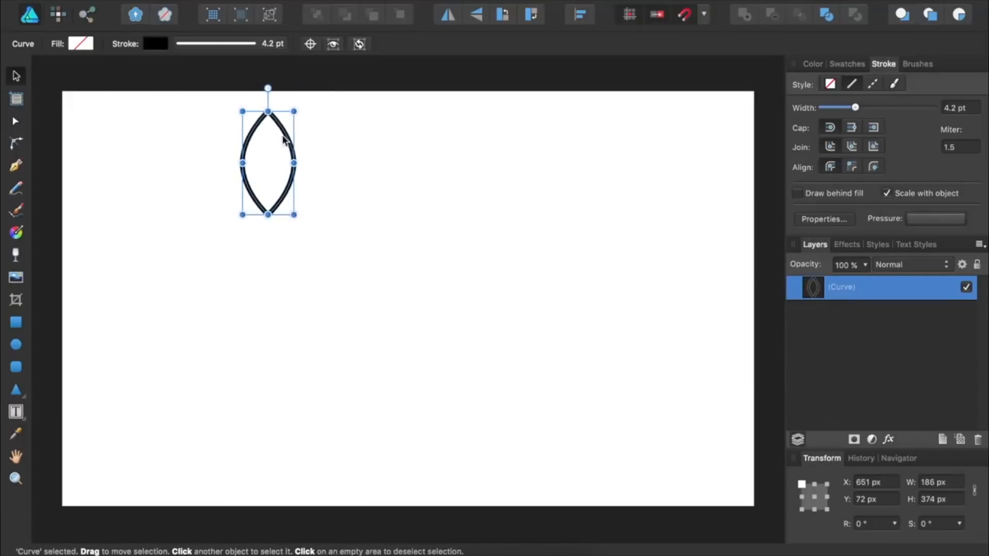
left_click_drag(280, 134, 420, 147)
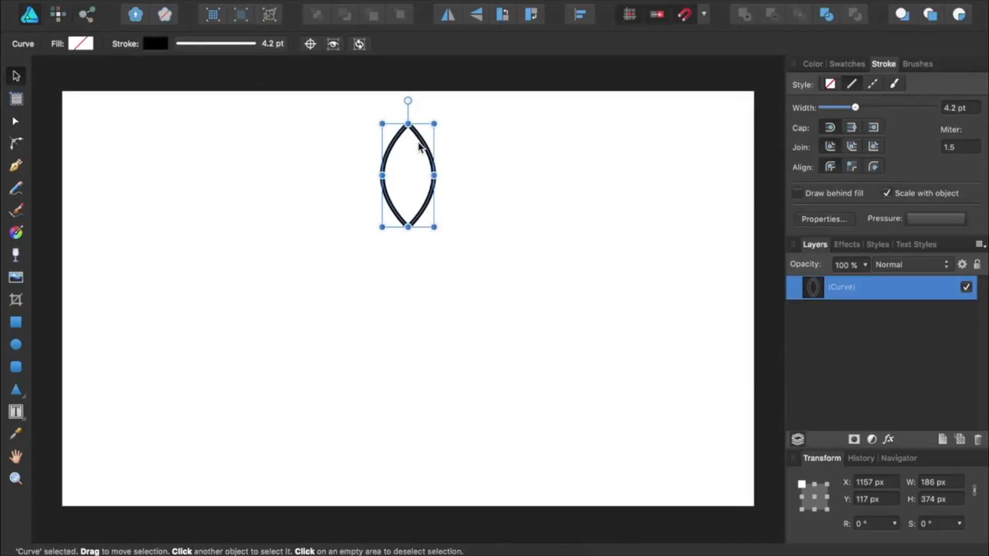
- Duplicate the leaf shape twice, stacking the copies tip to tip below the original in a vertical column
key("super+j")
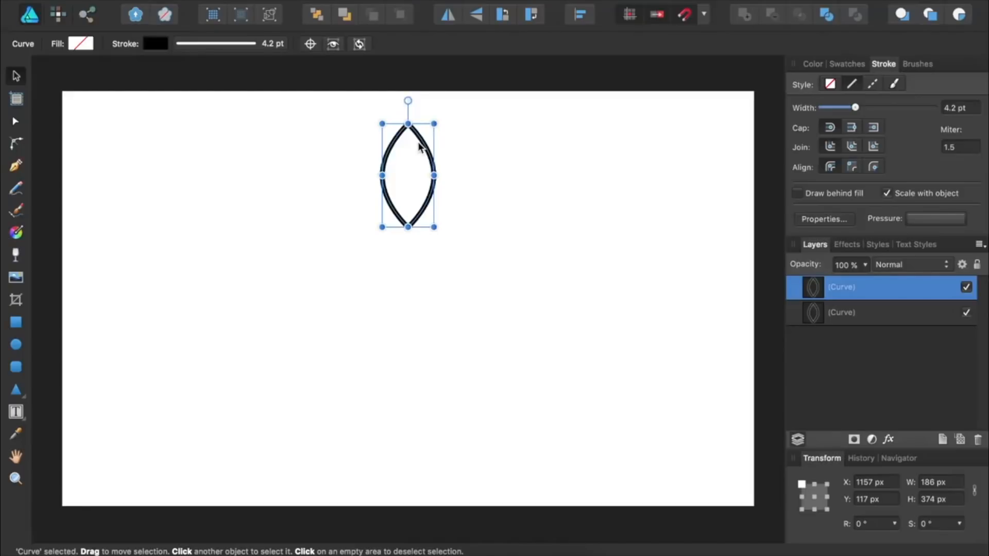
left_click_drag(419, 146, 423, 241)
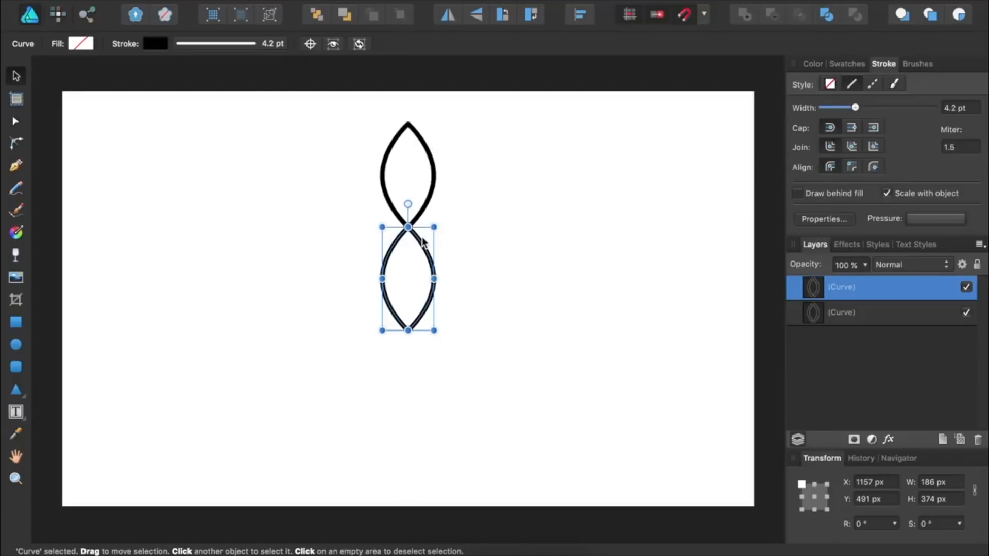
key("super+j")
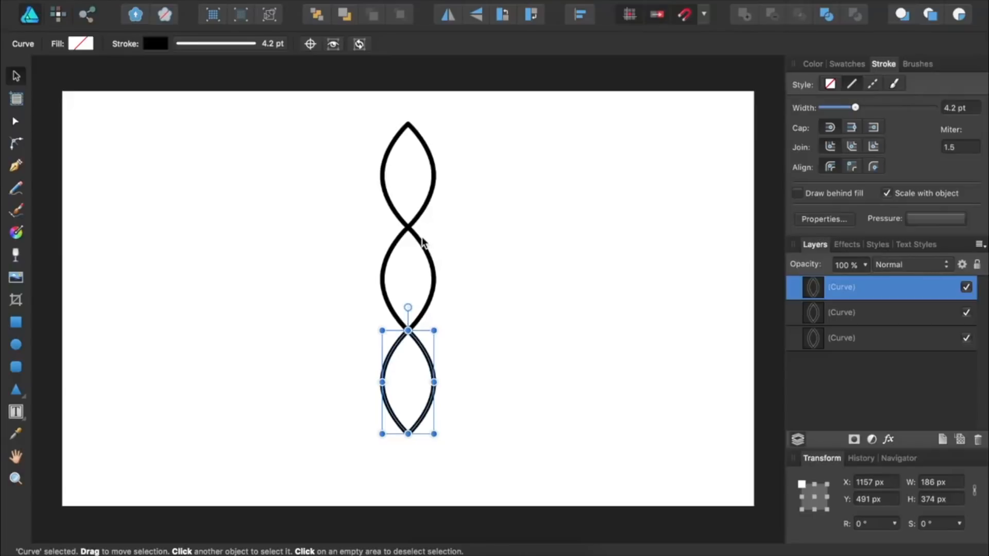
- Draw a rectangle about 577 × 296 px with black fill and no stroke, and centre it over the upper half of the top leaf
left_click(16, 323)
left_click_drag(113, 196, 273, 280)
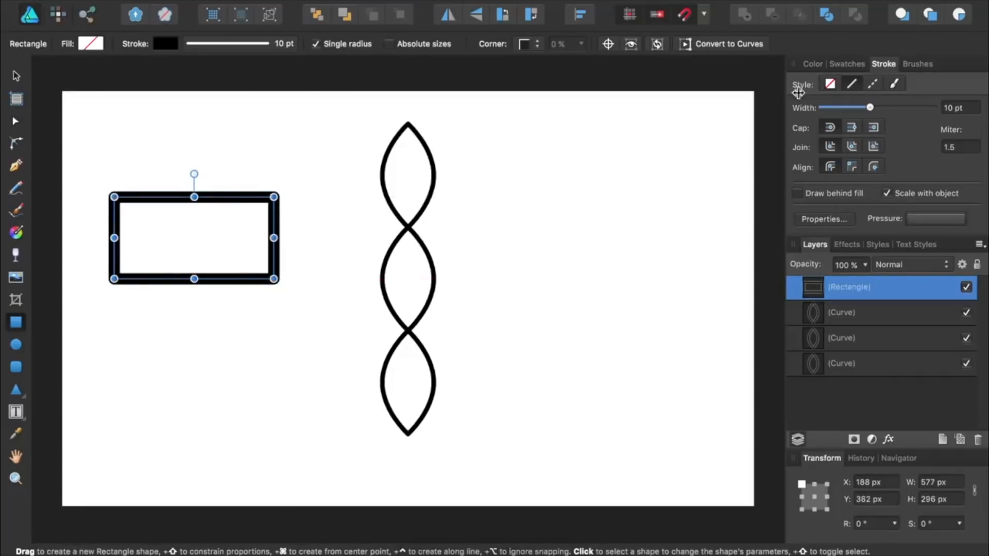
left_click(811, 64)
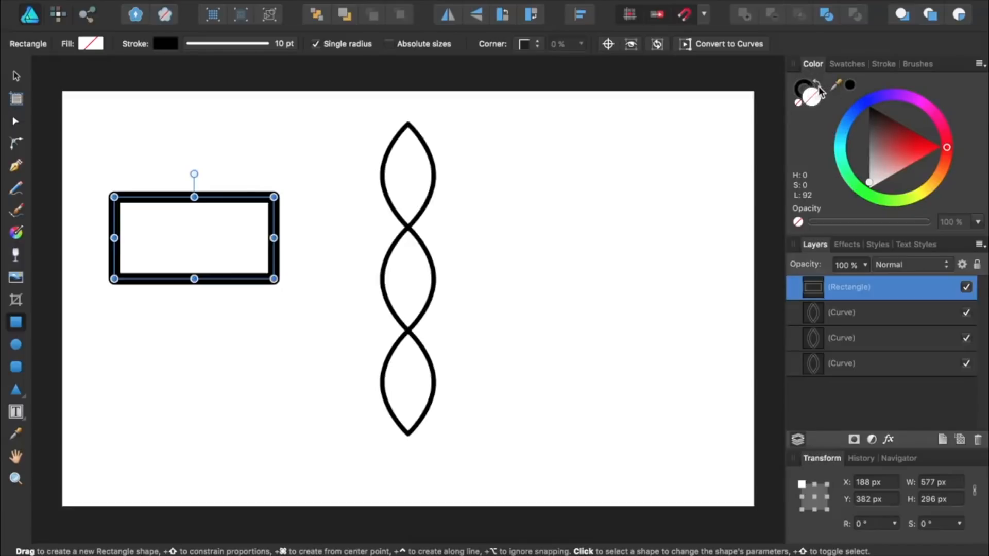
left_click(818, 85)
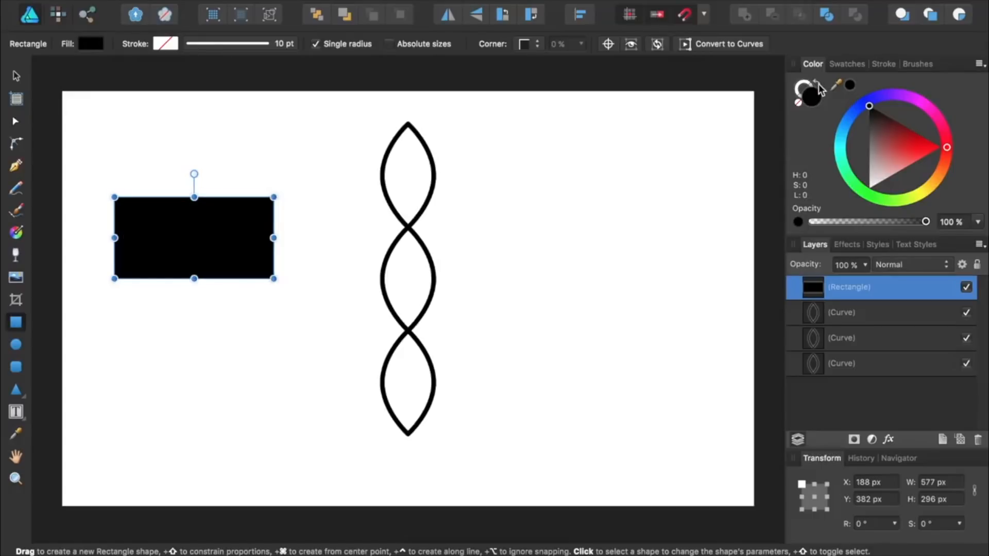
key("v")
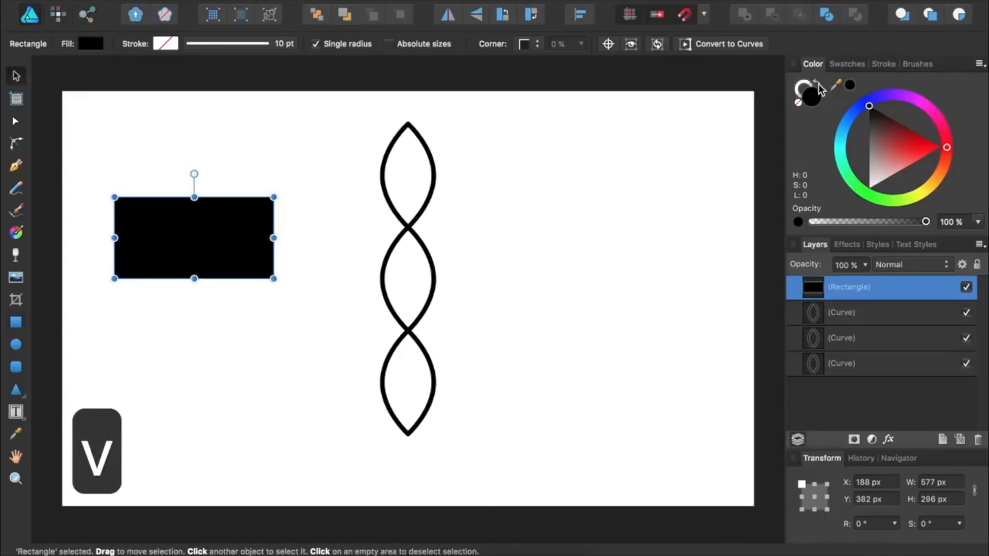
left_click_drag(208, 240, 400, 150)
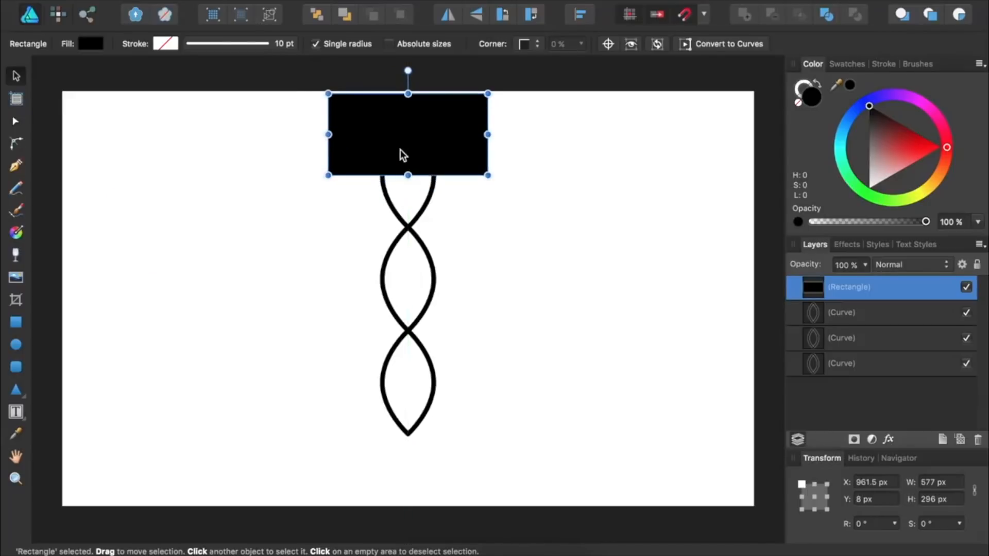
- Try to subtract the black rectangle from the top leaf's outline, and undo the subtraction
left_click(387, 200, "shift")
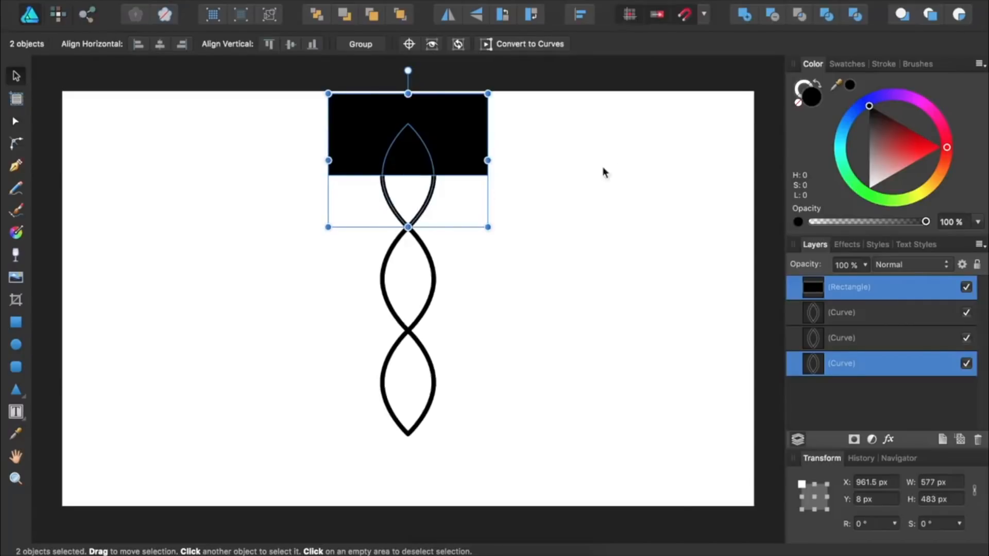
left_click(772, 15)
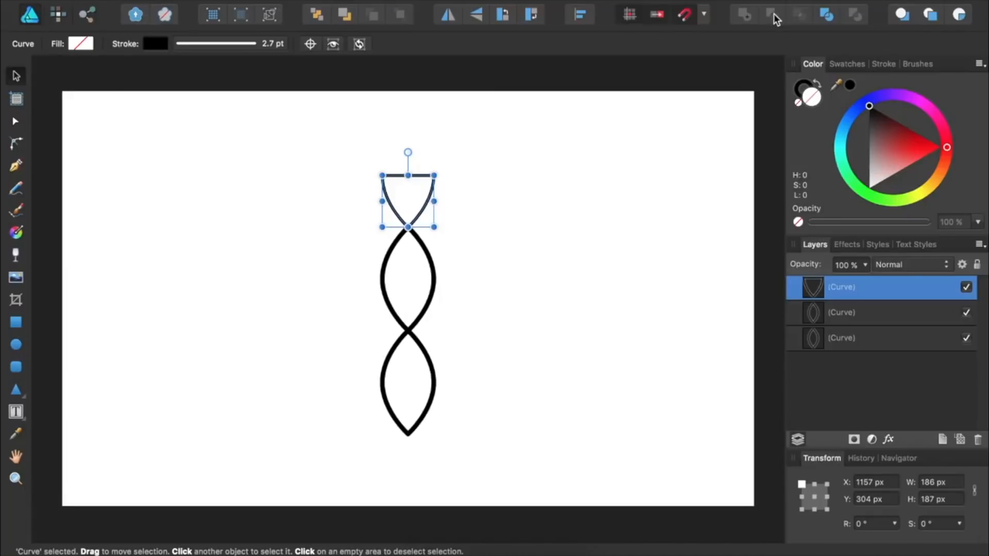
left_click(470, 203)
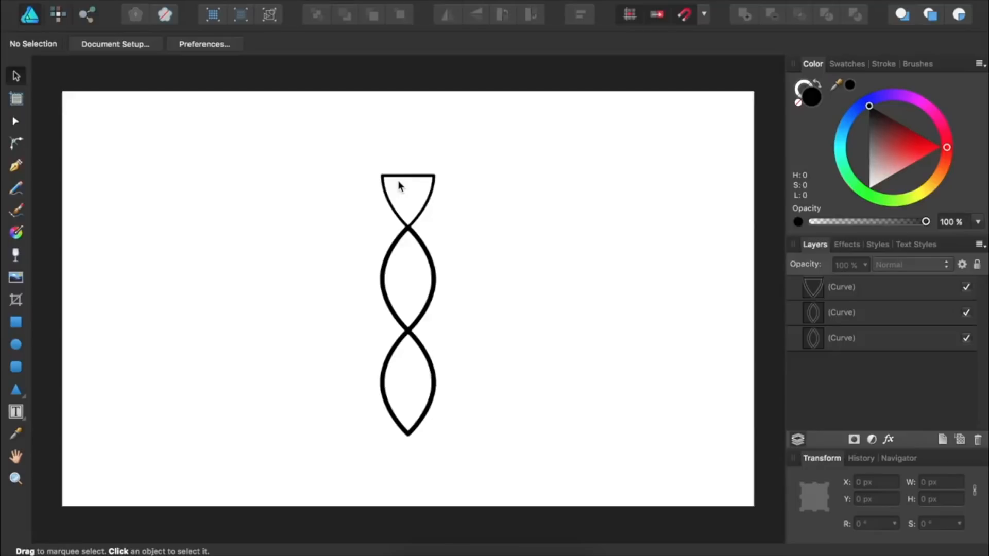
key("super+z")
key("super+z")
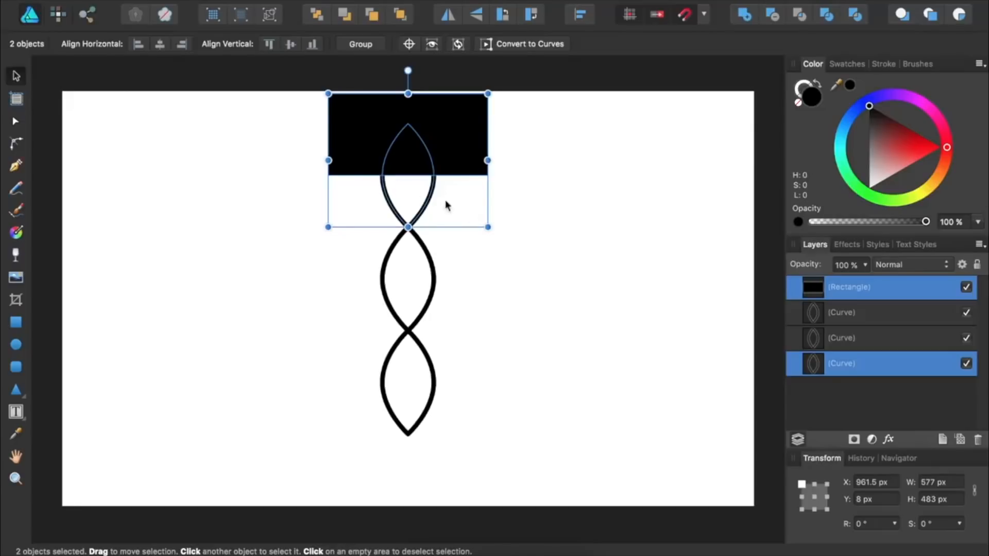
- Expand the strokes of all three leaf curves into filled shapes
left_click(842, 313)
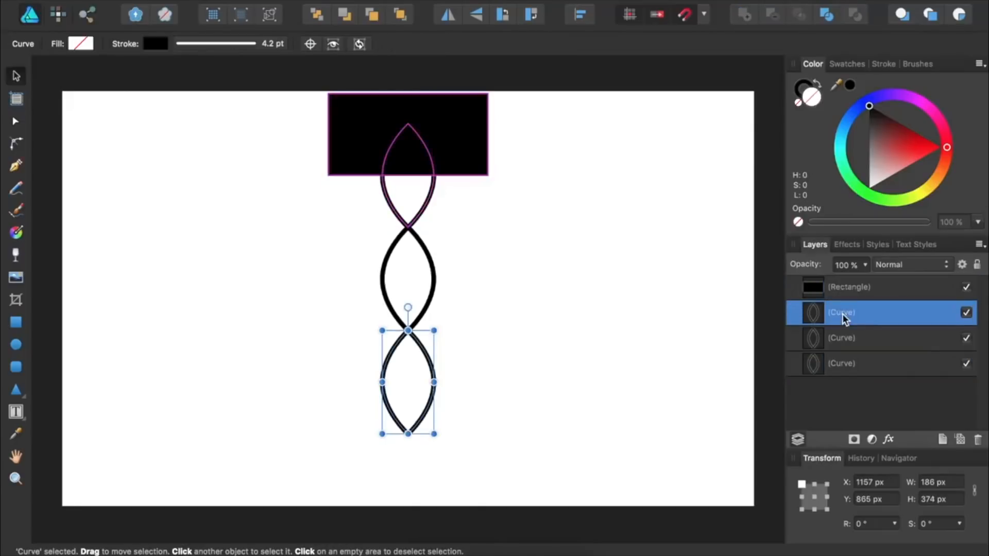
left_click(852, 363, "shift")
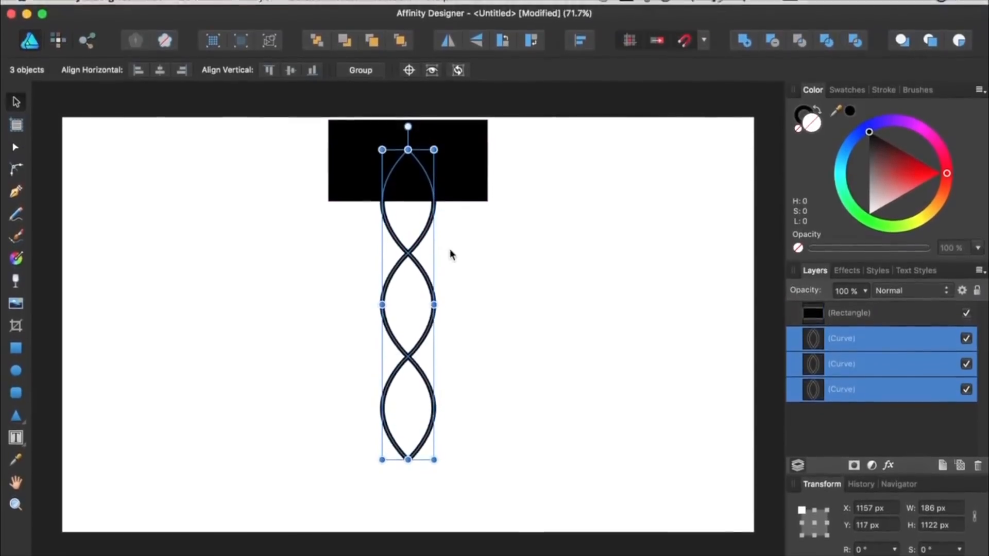
left_click(261, 7)
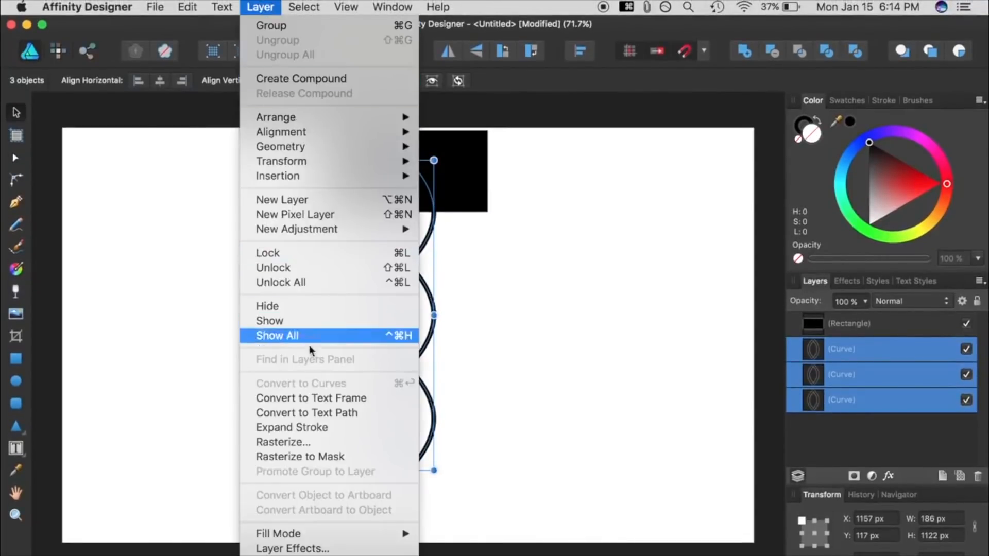
left_click(317, 429)
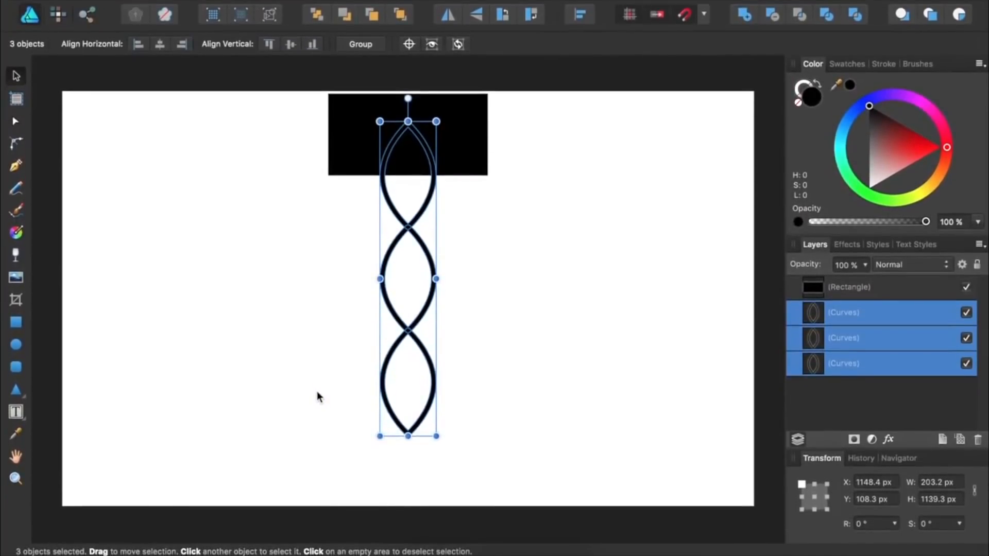
- Subtract the black rectangle from the expanded top leaf to cut off its upper half, and clear the selection
left_click(347, 150)
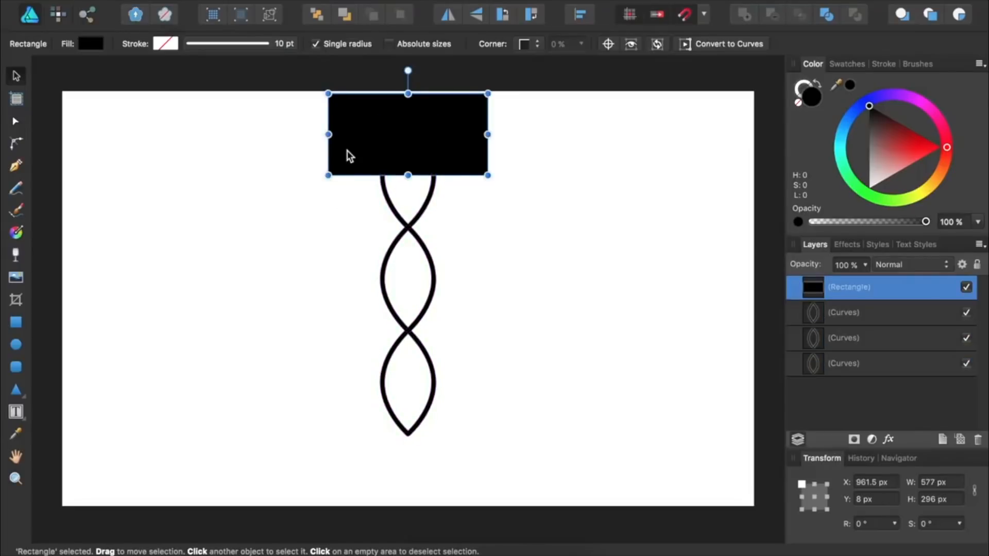
left_click(390, 204, "shift")
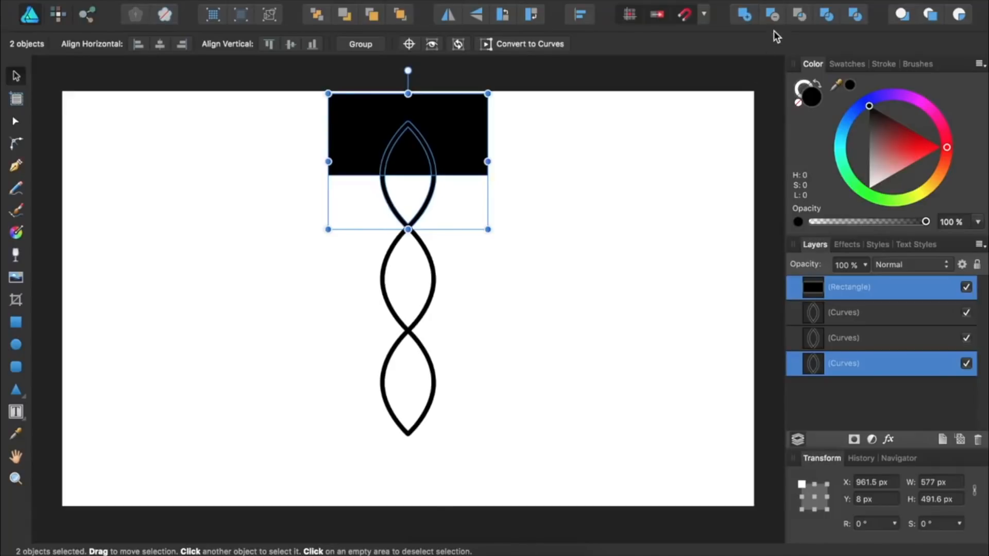
left_click(773, 17)
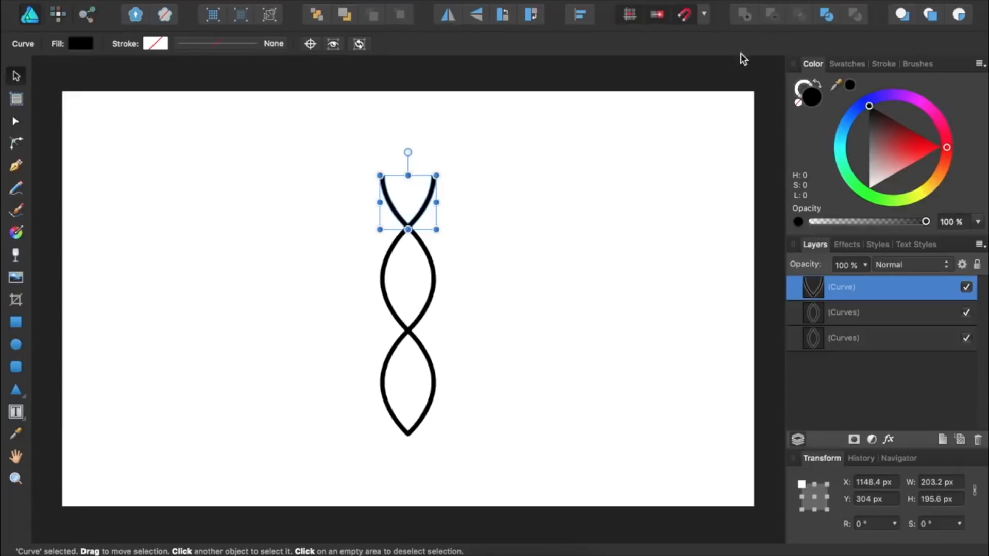
left_click(523, 195)
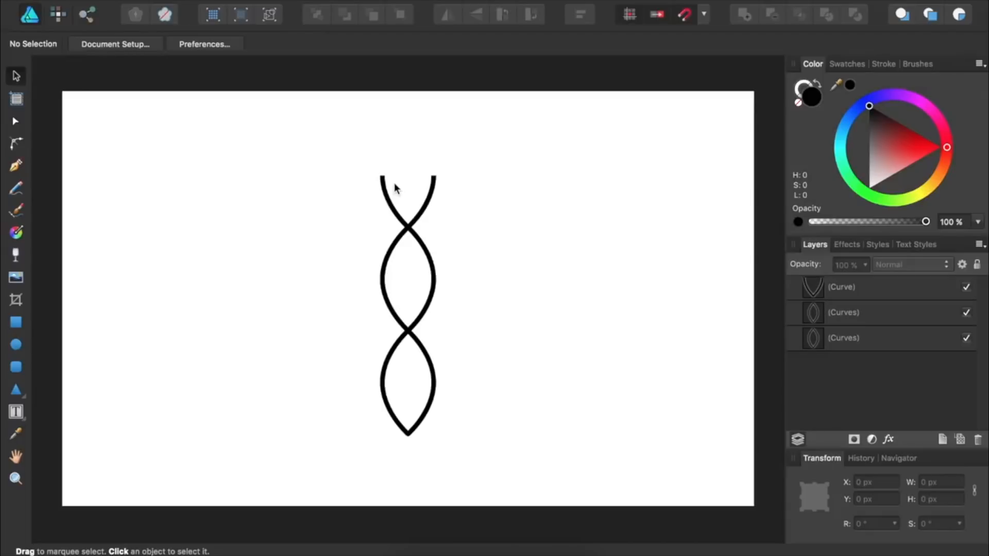
- Draw a black rectangle about 756 × 353 px, centre it over the bottom leaf's lower half, and subtract it from that leaf
left_click(16, 322)
left_click_drag(116, 299, 324, 396)
key("v")
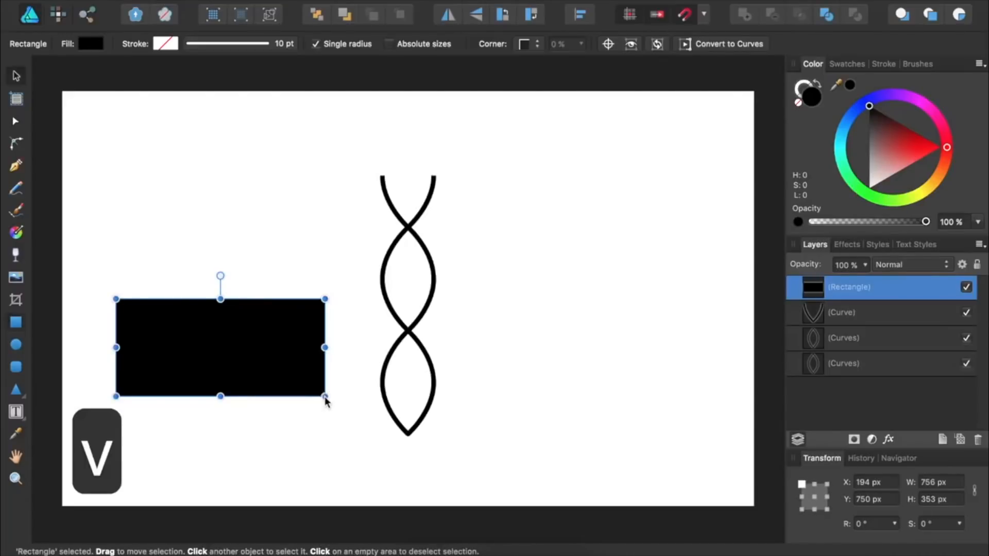
left_click_drag(282, 363, 468, 443)
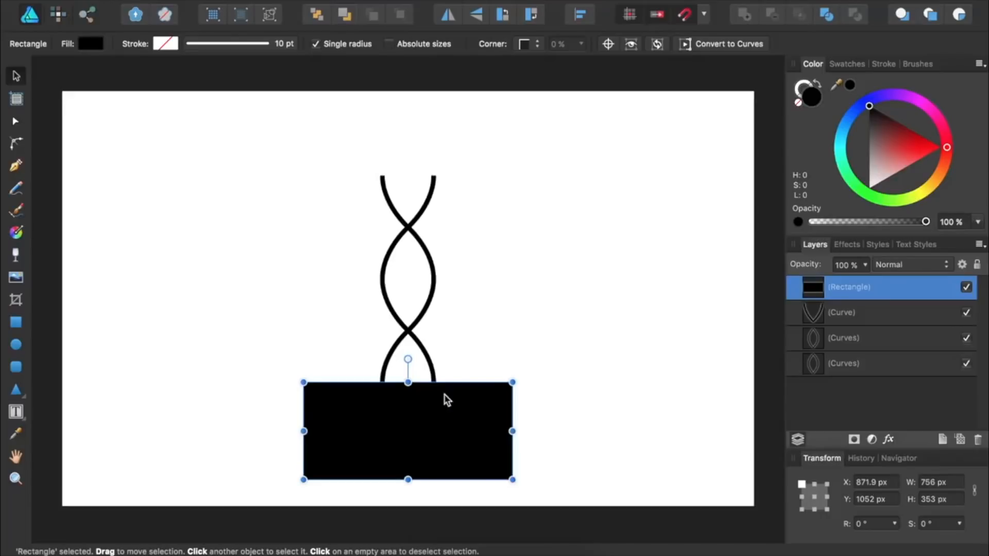
left_click(433, 369, "shift")
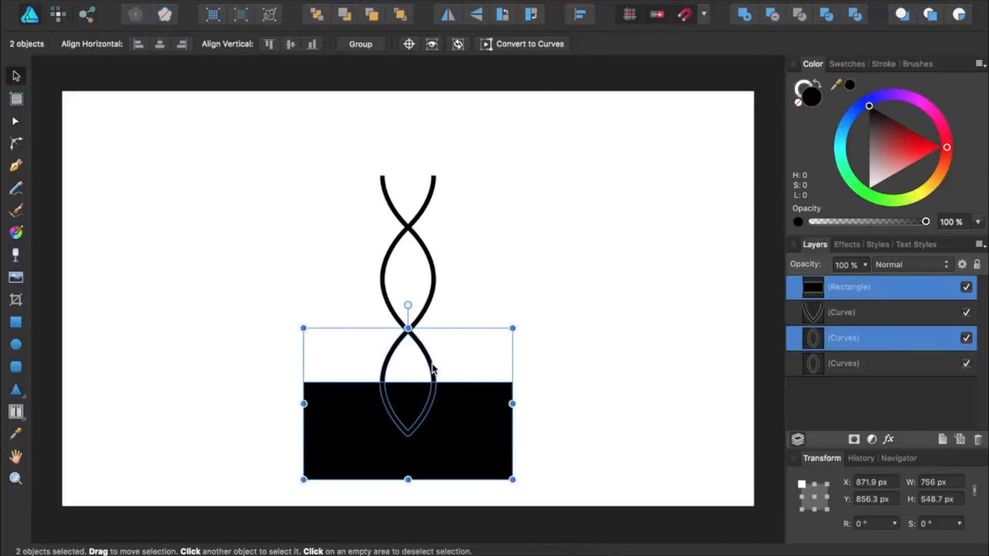
left_click(771, 16)
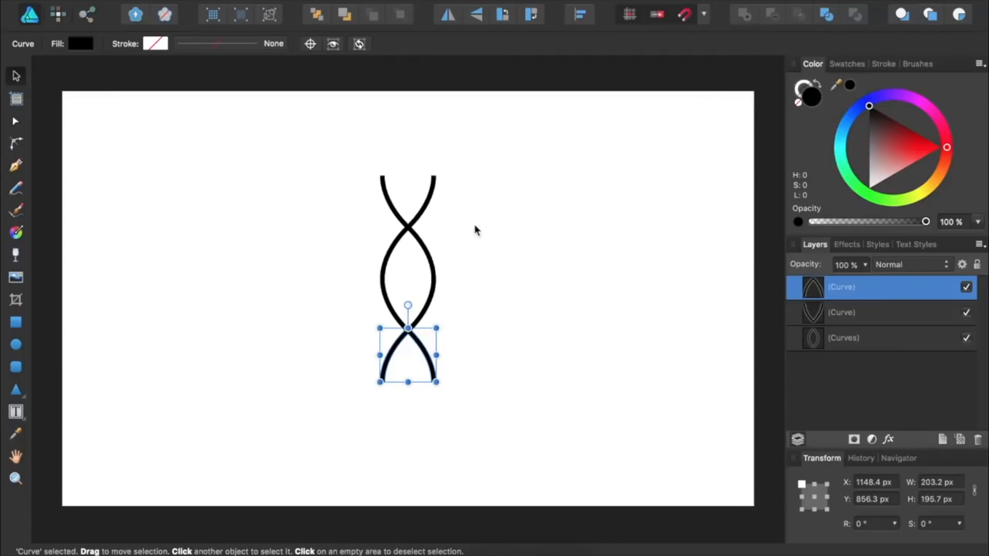
- Draw a black rectangle about 602 px wide across the top of the helix and set its height to 20 px
scroll(465, 228, "up", 3)
scroll(464, 228, "down", 2)
scroll(464, 227, "up", 1)
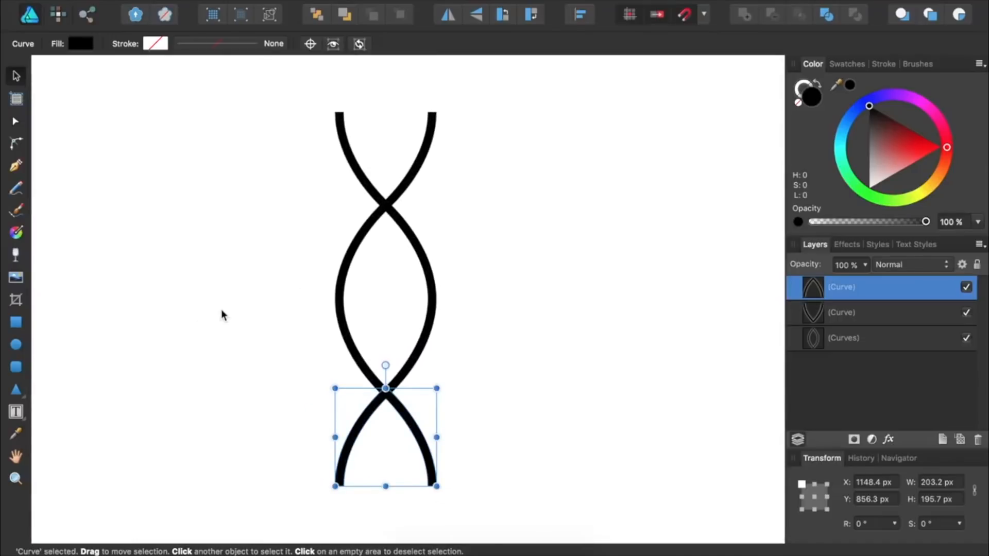
left_click(16, 323)
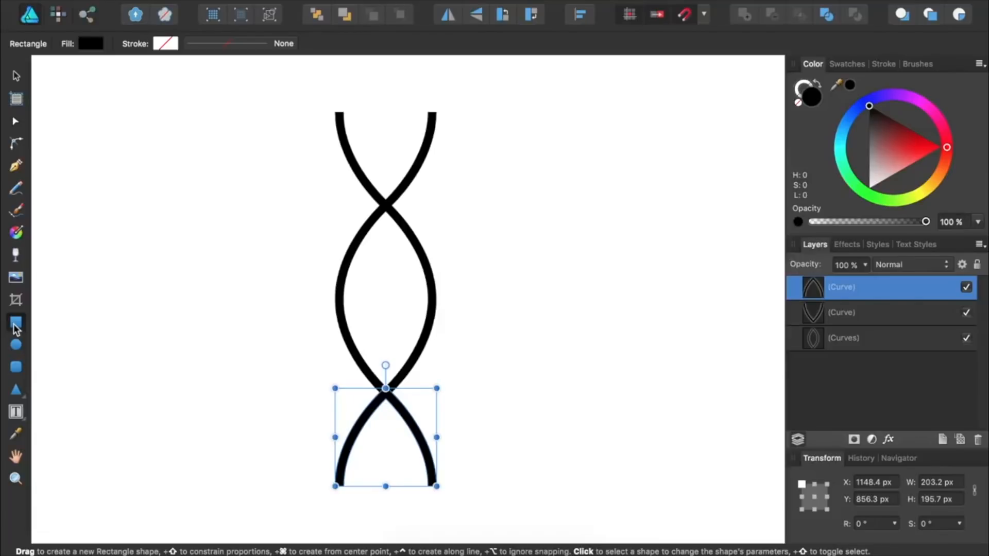
left_click_drag(237, 122, 537, 134)
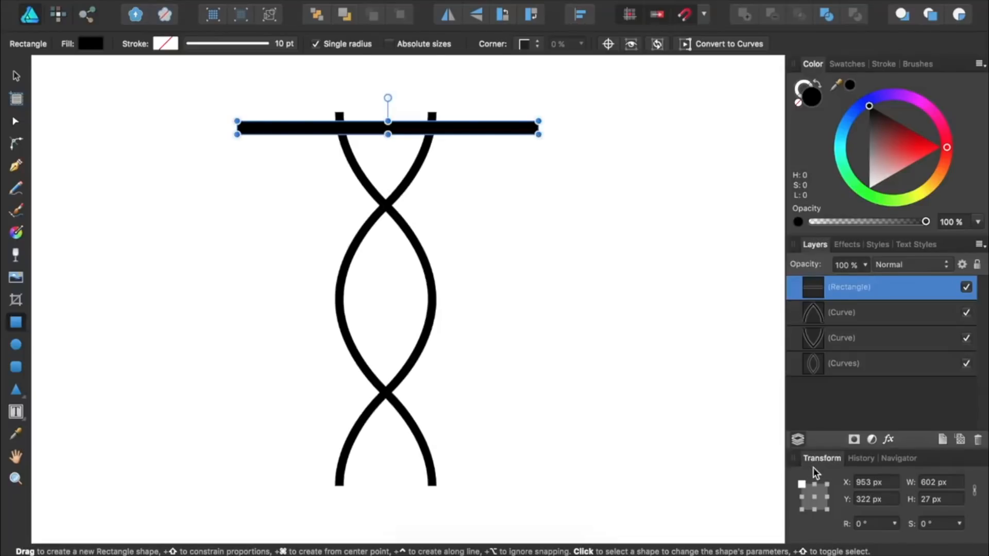
left_click(943, 500)
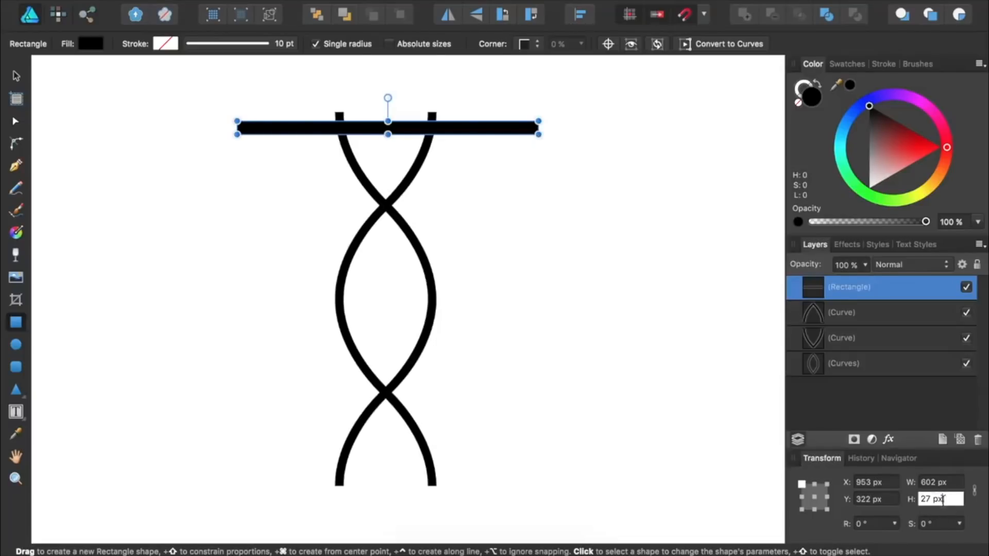
type("20")
key("Return")
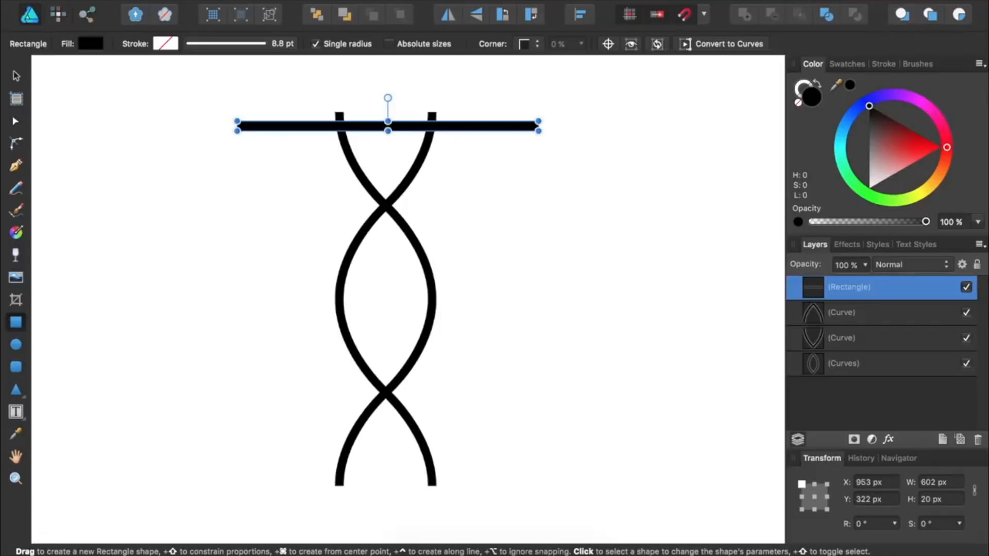
- Duplicate the thin black bar and place the copy about 48 px below the original
key("v")
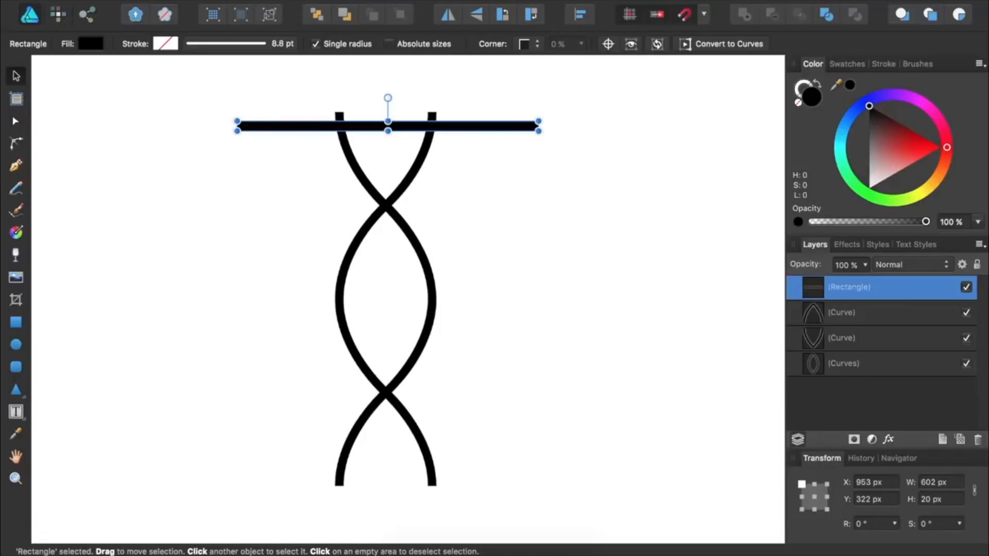
key("super+j")
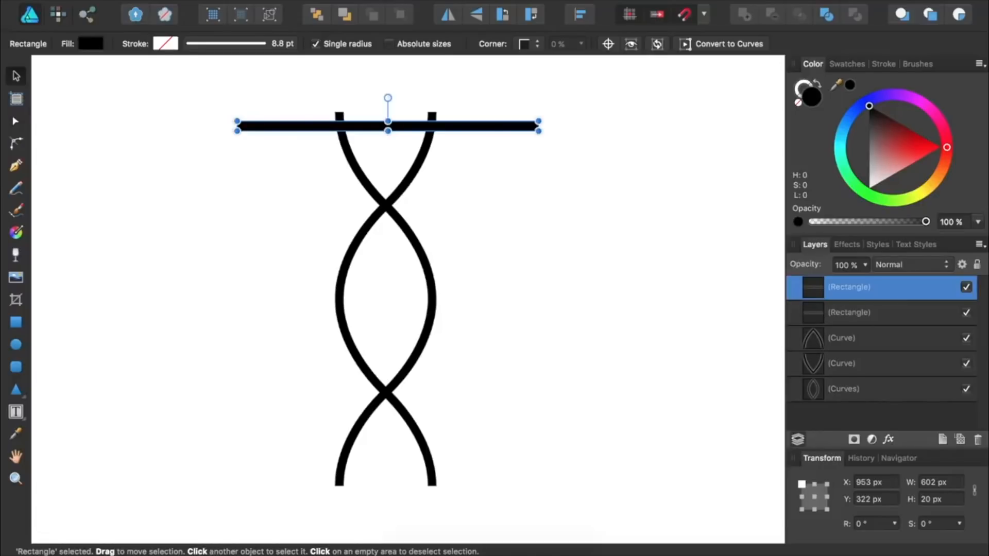
left_click_drag(419, 128, 420, 152)
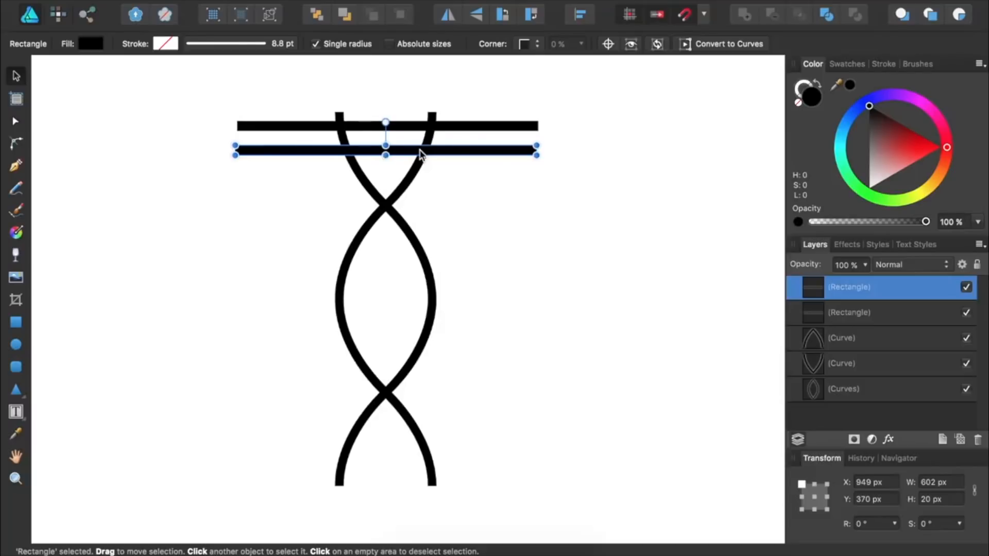
- Repeat the spaced duplication 13 times to stack evenly spaced bars down the whole helix
key("super+j")
key("super+j")
key("super+j")
key("super+j")
key("super+j")
key("super+j")
key("super+j")
key("super+j")
key("super+j")
key("super+j")
key("super+j")
key("super+j")
key("super+j")
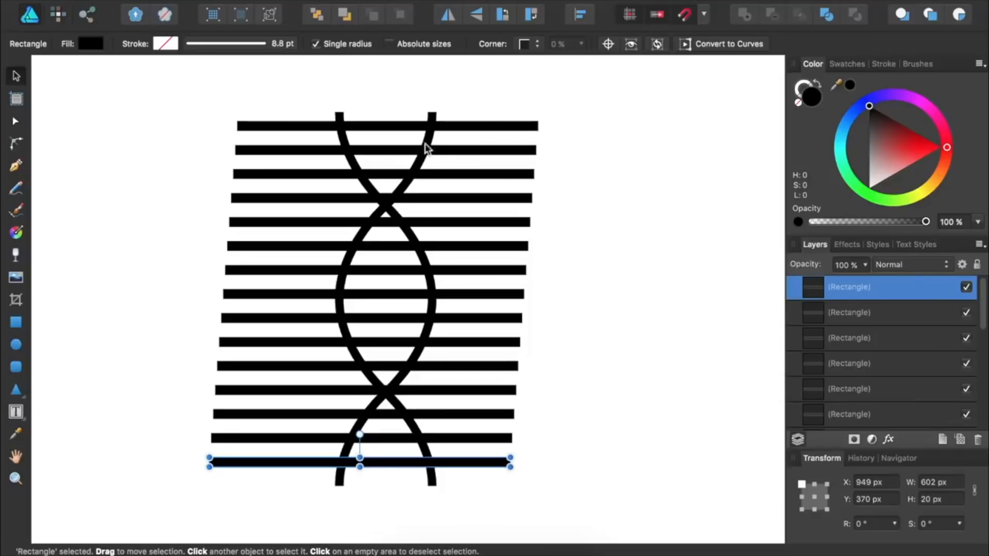
- Select all the bars and helix curves and split them at their overlaps with the Divide Boolean operation
left_click(401, 188)
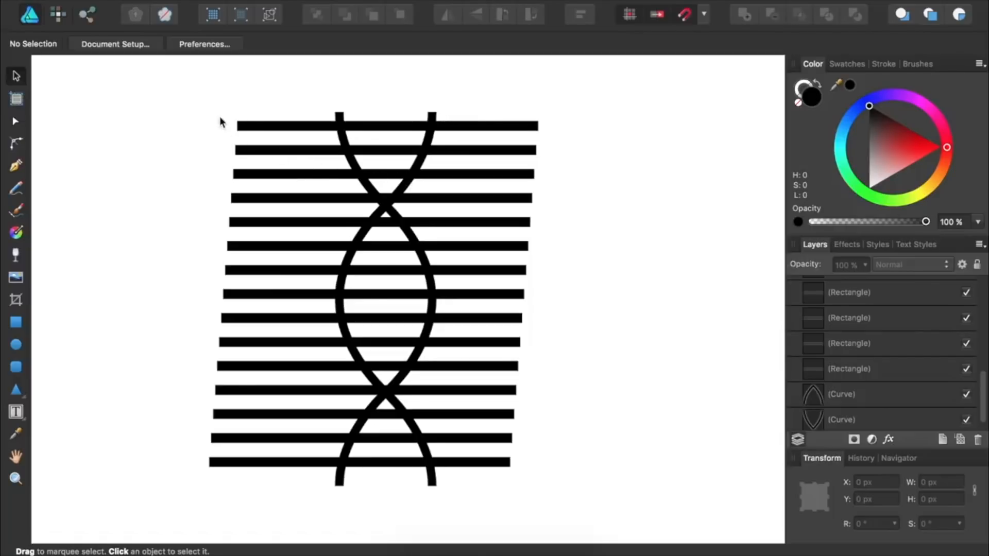
left_click_drag(201, 98, 578, 512)
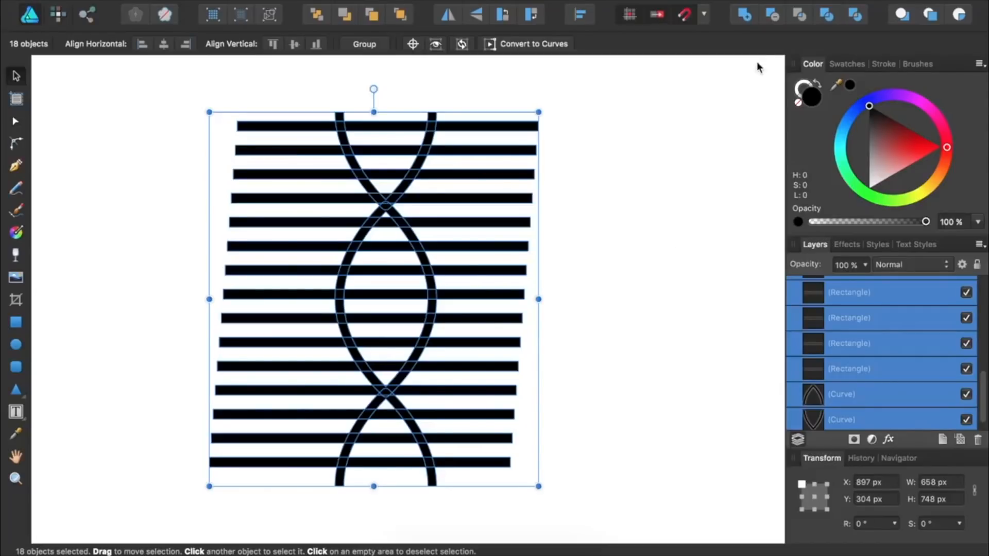
left_click(830, 16)
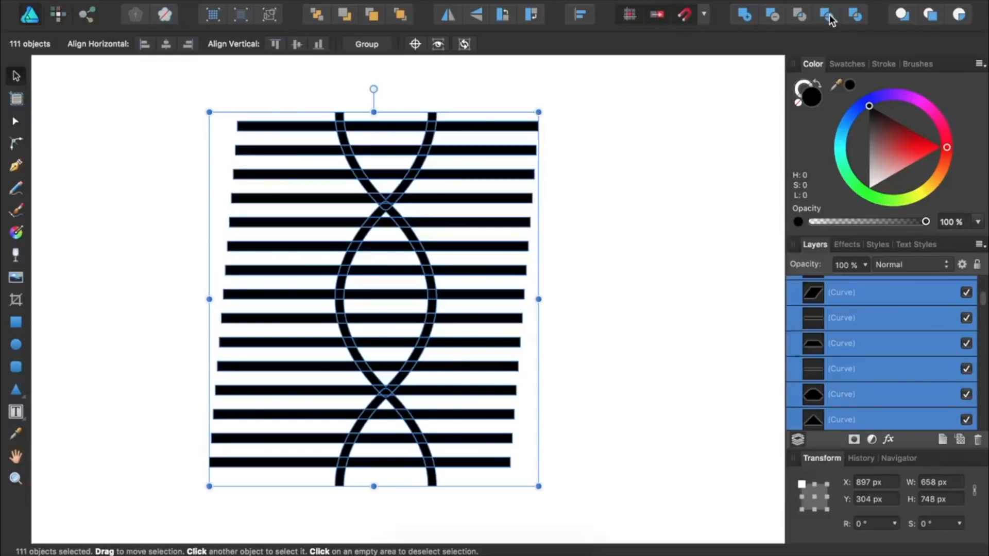
- Delete the piece of the top bar that overhangs the helix on the right
left_click(642, 152)
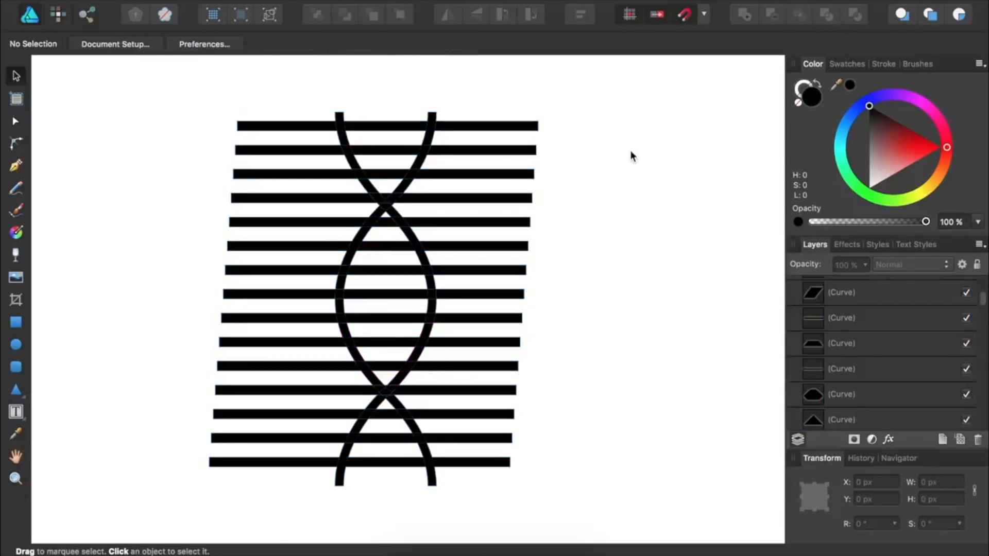
left_click(512, 127)
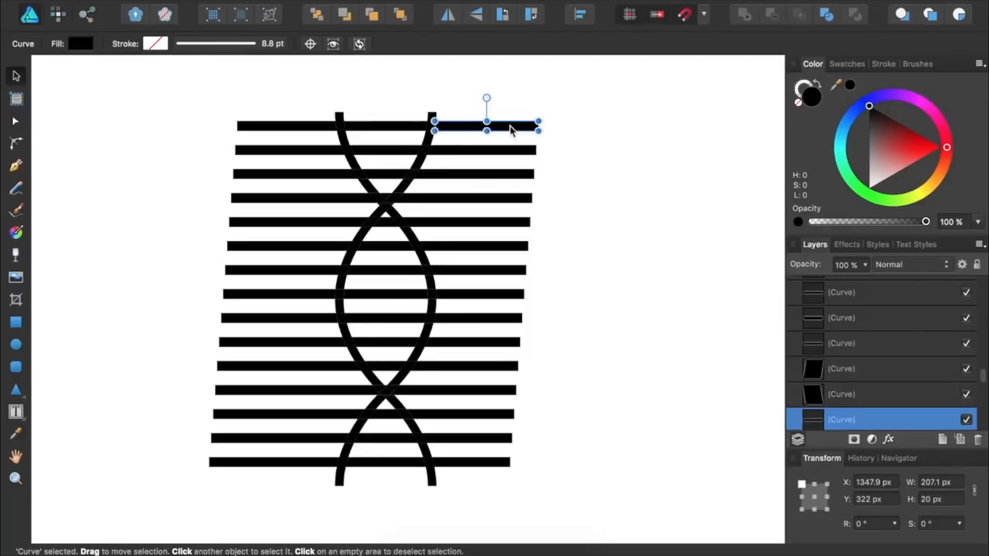
key("BackSpace")
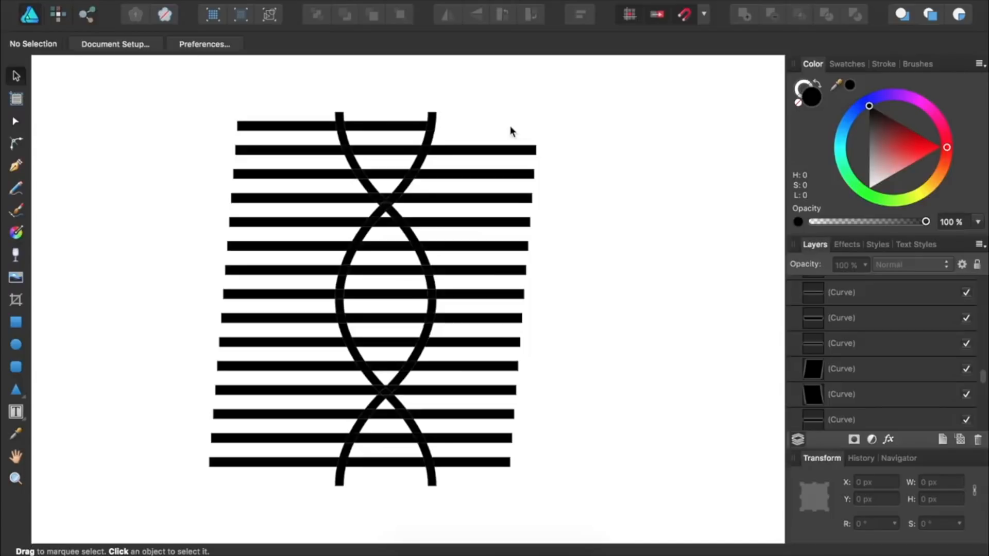
- Try to delete all pieces touched by a wide selection over the helix's left half, and undo the deletion
left_click_drag(196, 89, 398, 505)
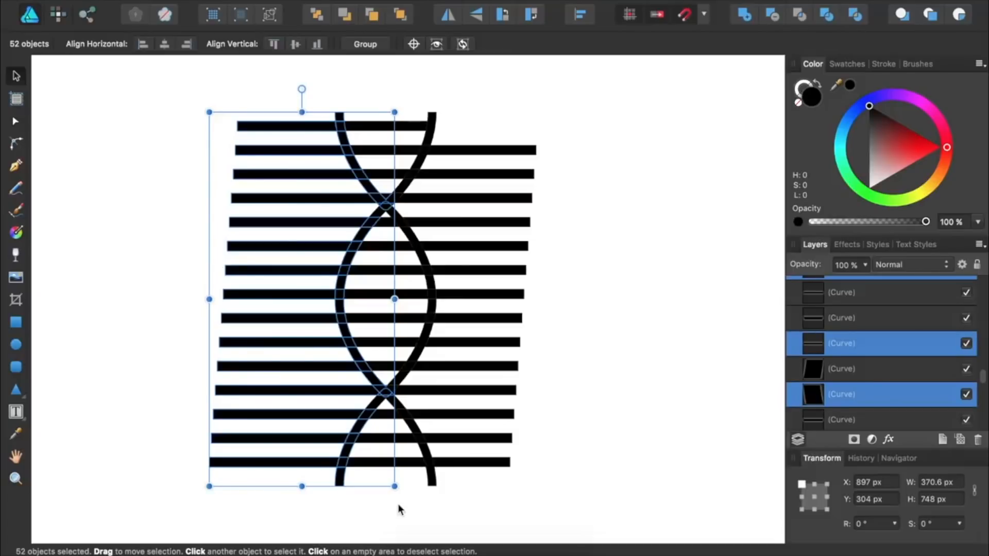
key("BackSpace")
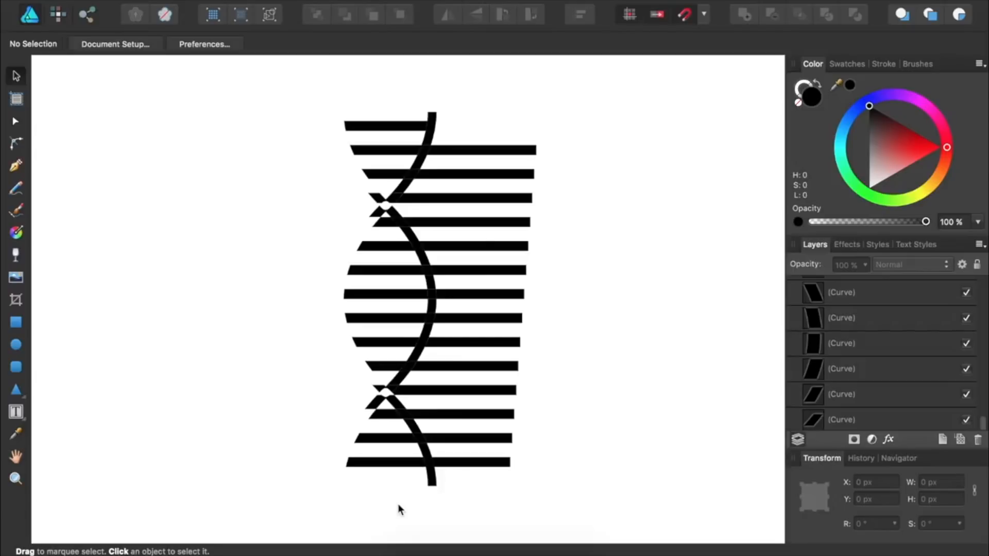
key("super+z")
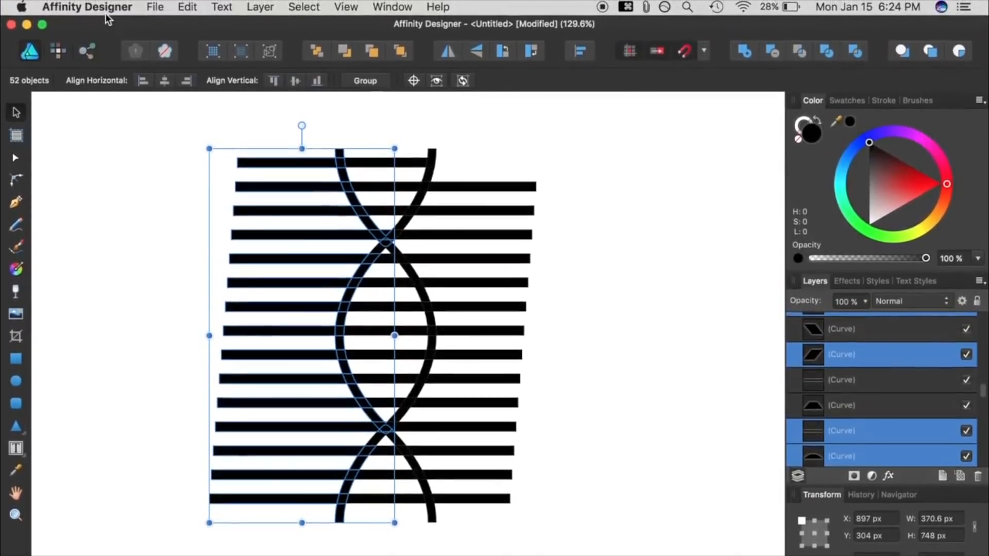
- Check the Tools preferences for the option to select objects that intersect with the selection marquee, and clear the selection
left_click(105, 8)
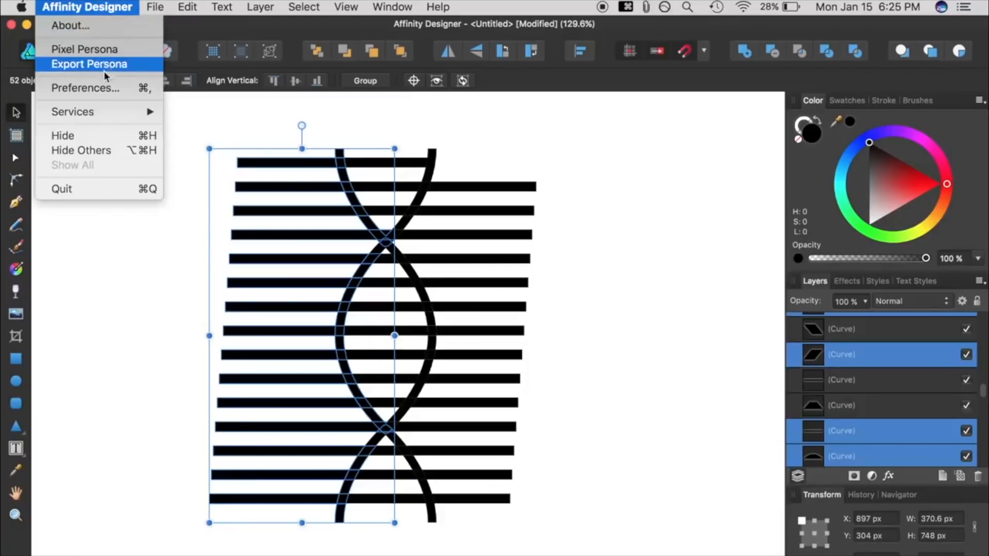
left_click(104, 88)
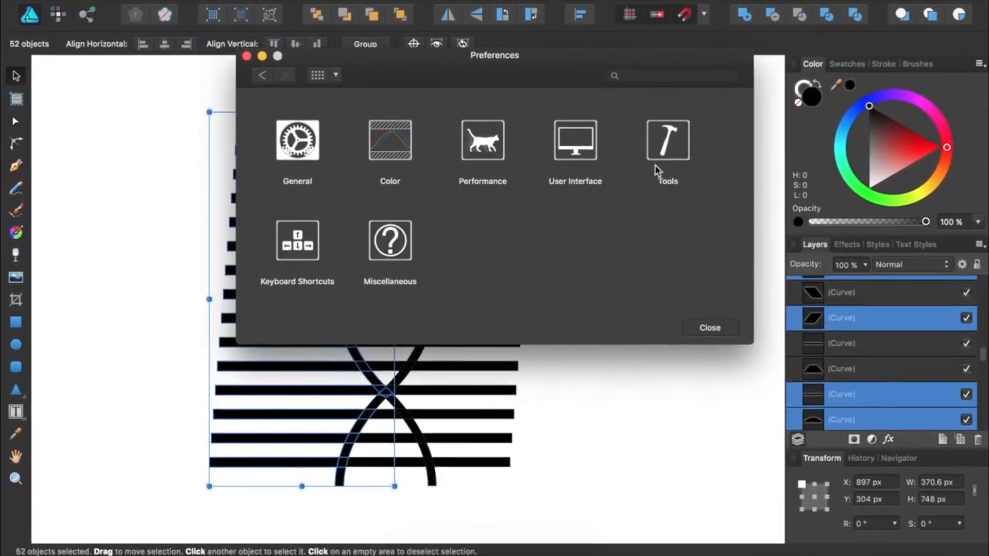
left_click(657, 166)
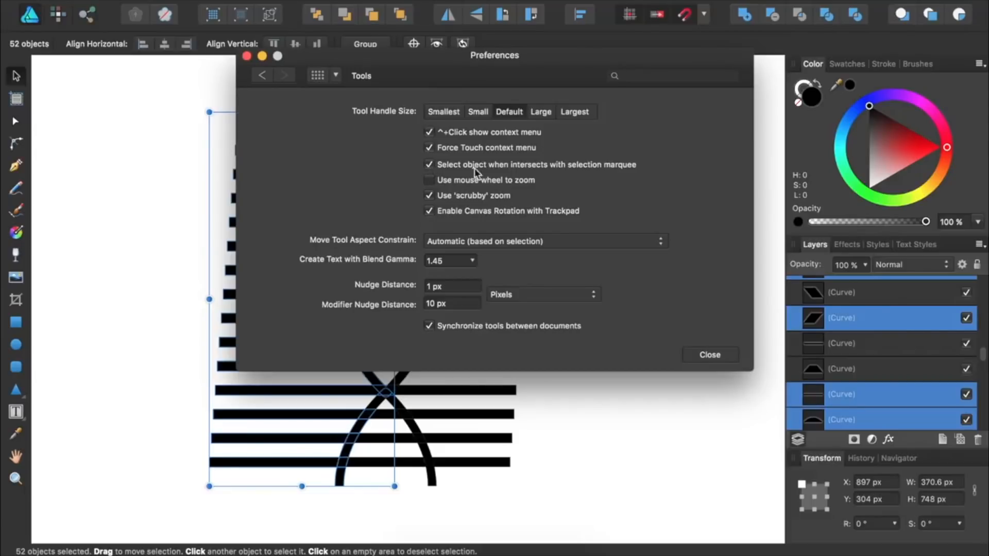
left_click(696, 354)
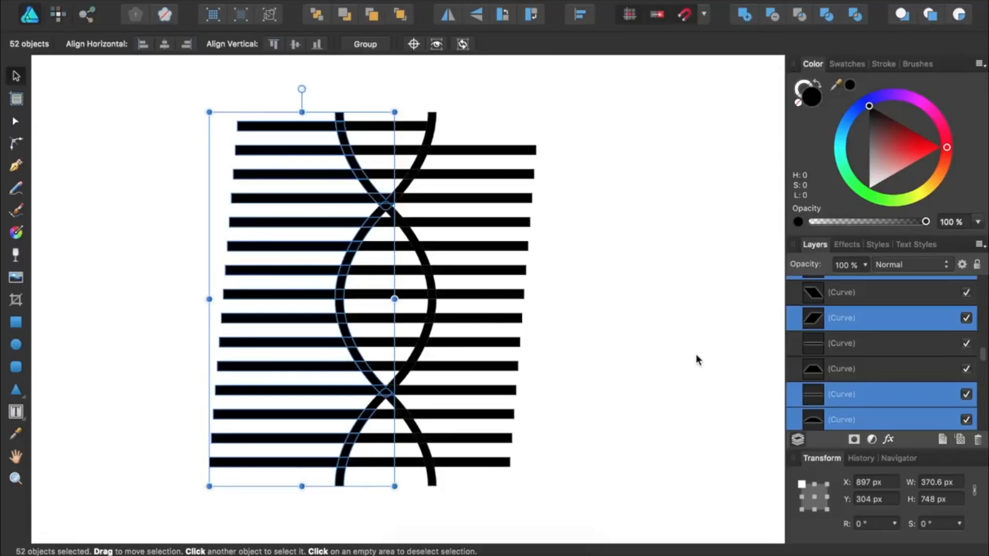
left_click(697, 355)
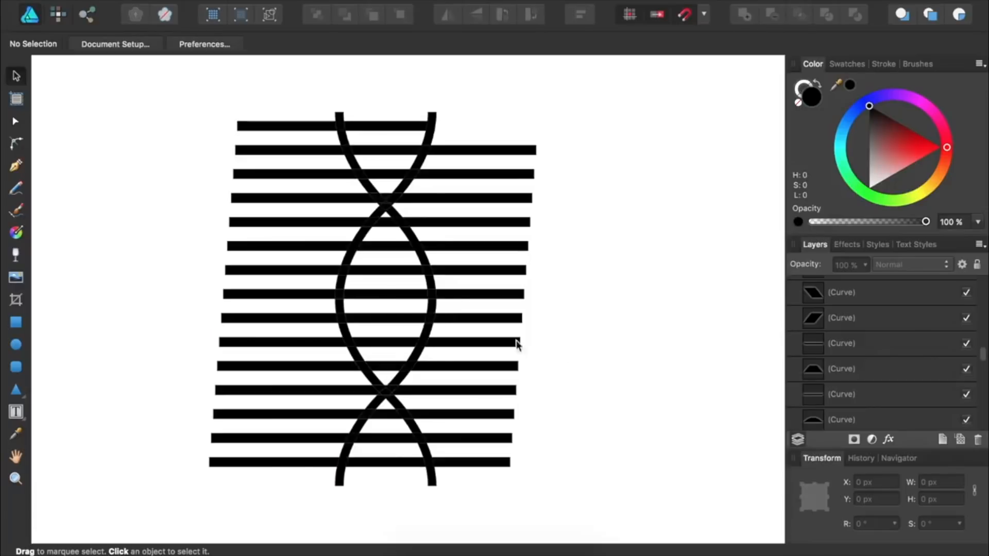
- Delete all the remaining bar pieces that overhang the helix on its left and right sides
left_click_drag(191, 90, 249, 488)
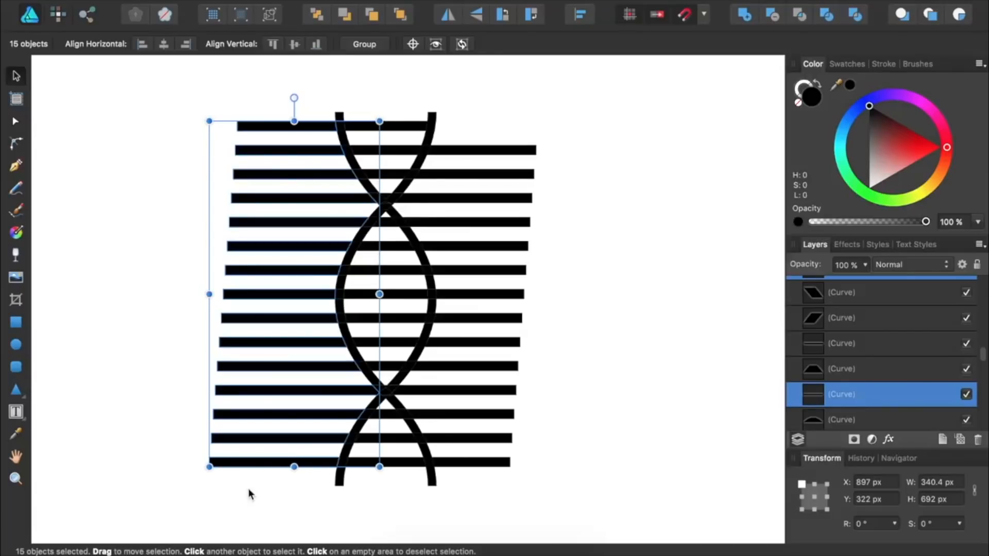
key("BackSpace")
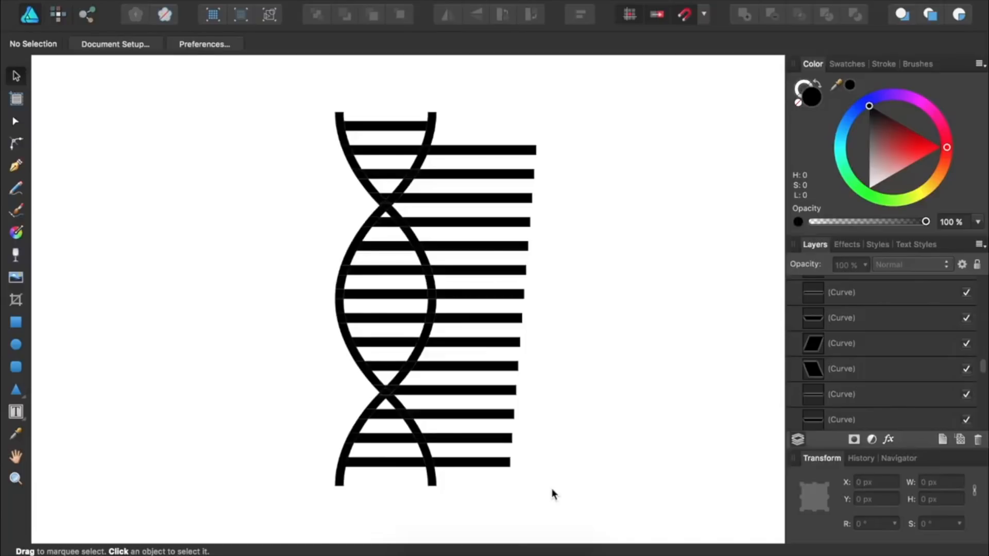
left_click_drag(553, 492, 466, 123)
key("BackSpace")
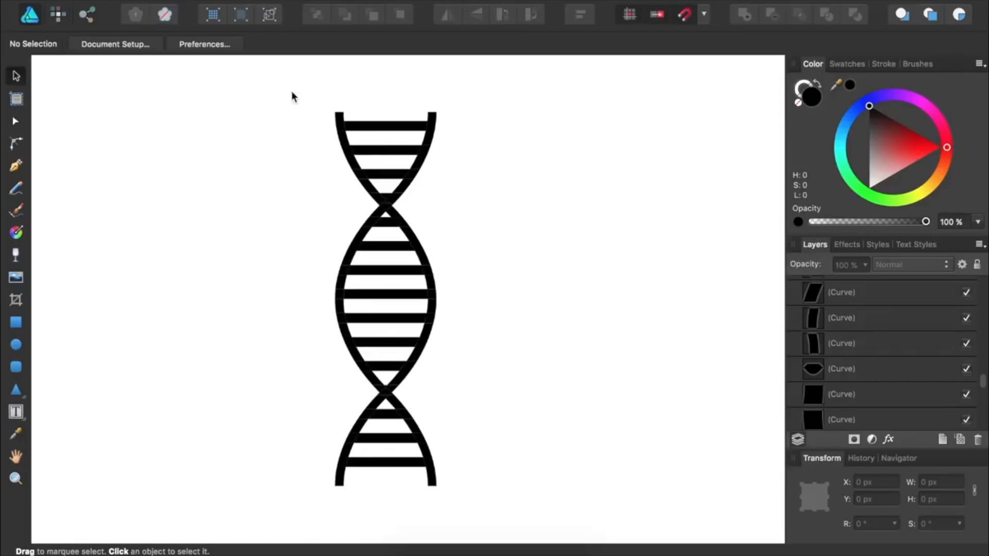
- Group all the helix pieces and apply a linear gradient fill running horizontally from the left strand to the right strand
left_click_drag(291, 93, 503, 519)
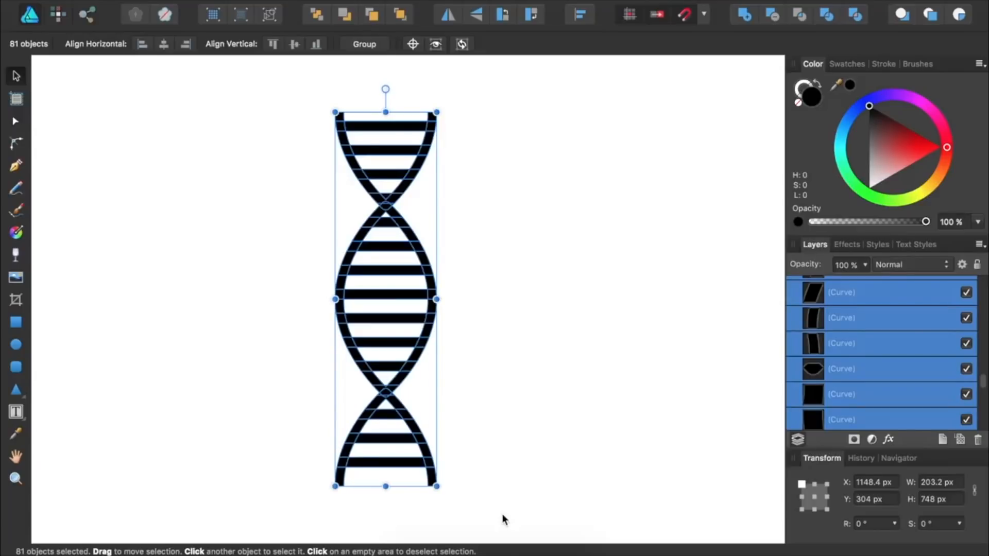
key("super+g")
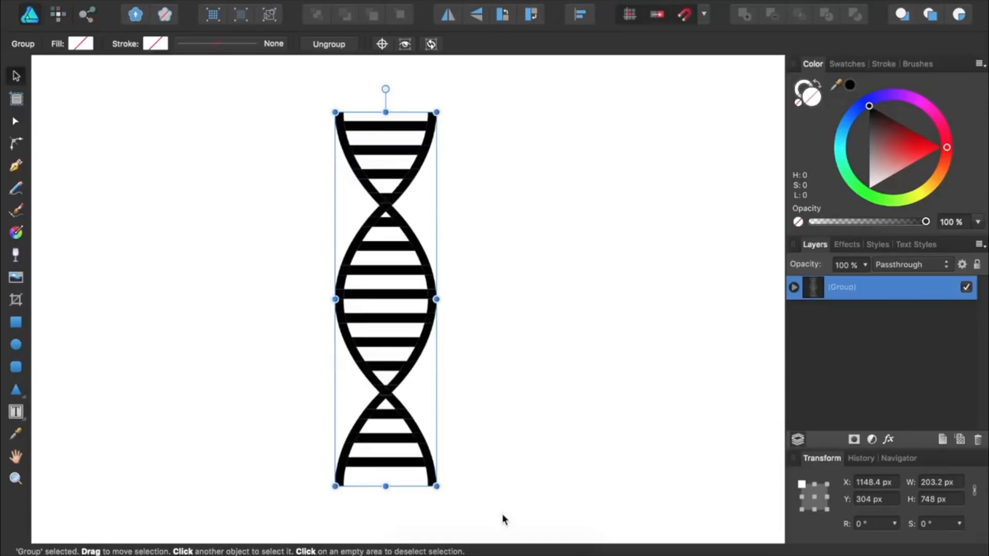
key("g")
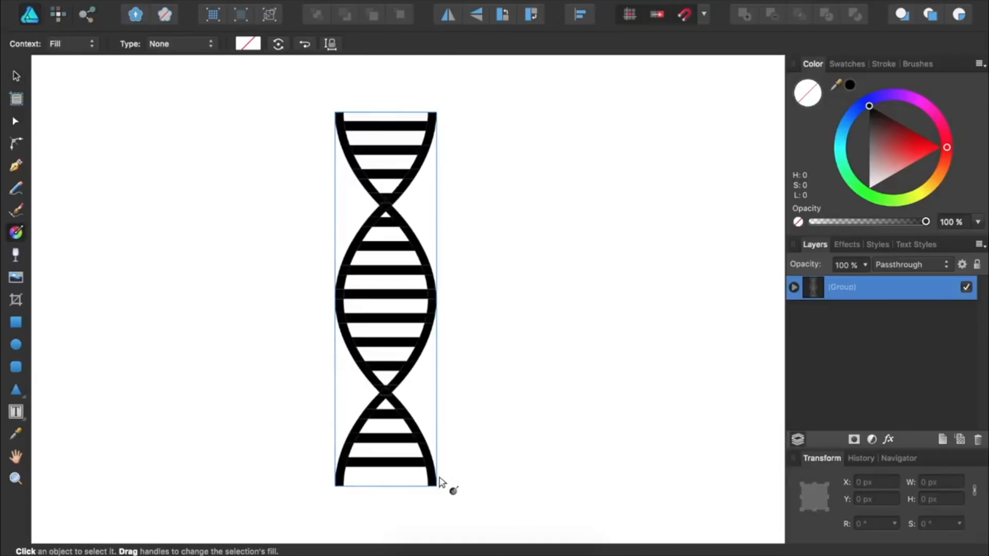
left_click_drag(338, 294, 433, 298)
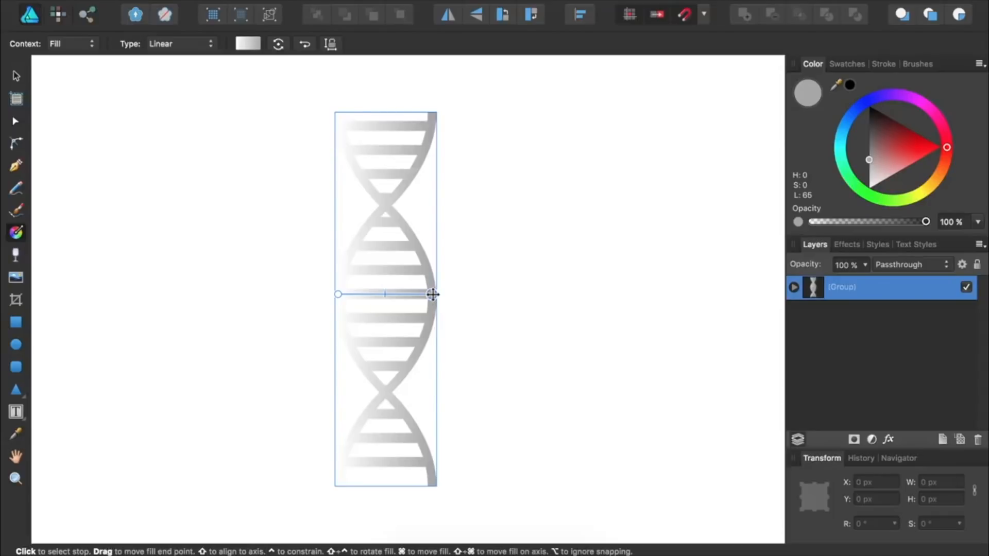
- Colour the gradient's right stop turquoise green (H 164, S 100) and its left stop cyan (H 184, S 100, L 50)
left_click(432, 294)
left_click(846, 166)
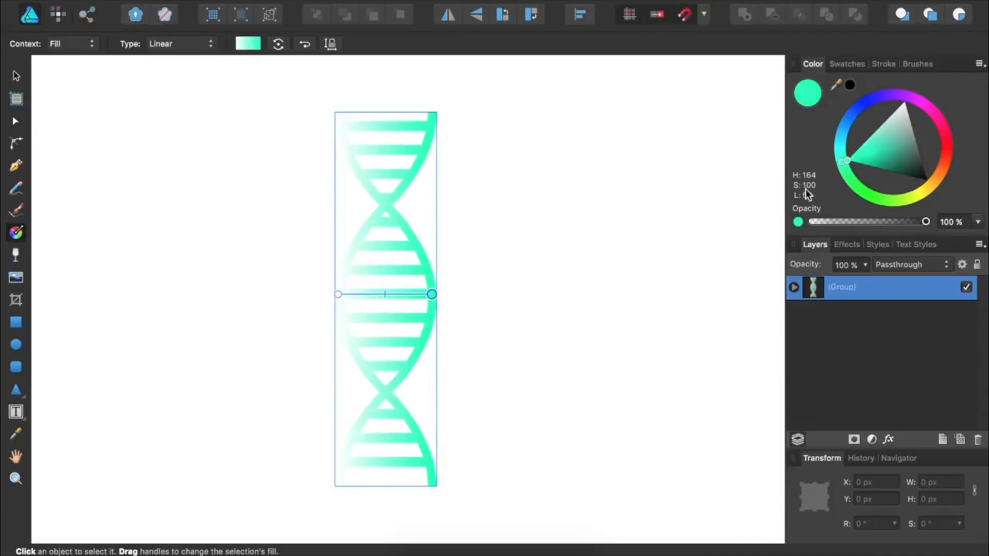
left_click(339, 294)
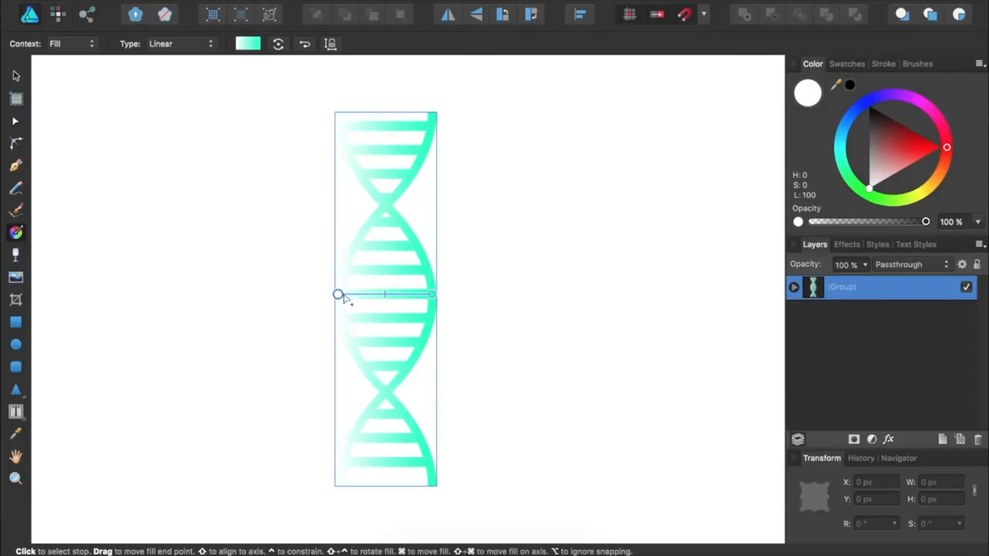
left_click(843, 146)
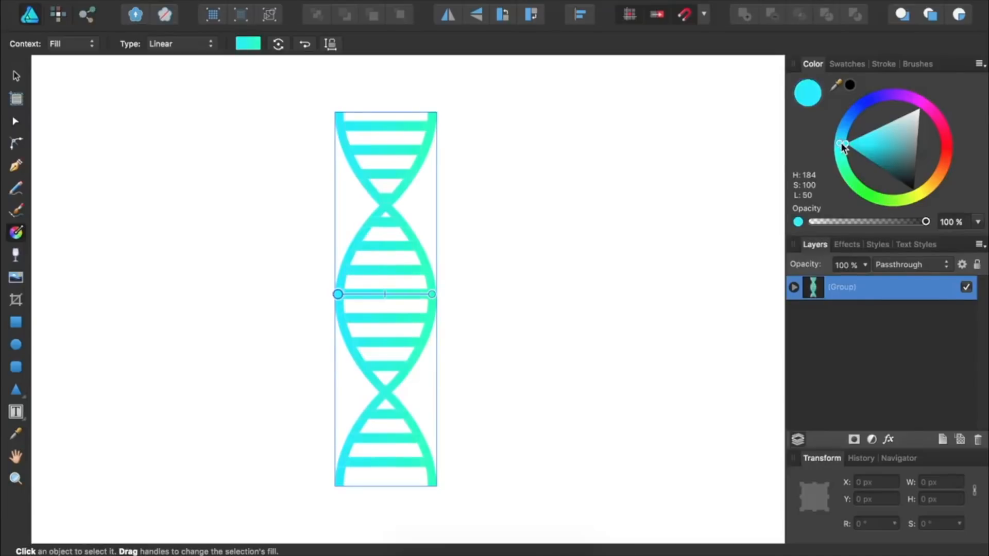
- Rotate the helix group to -45° and enlarge it from both ends to fill more of the page, clearing the selection
key("v")
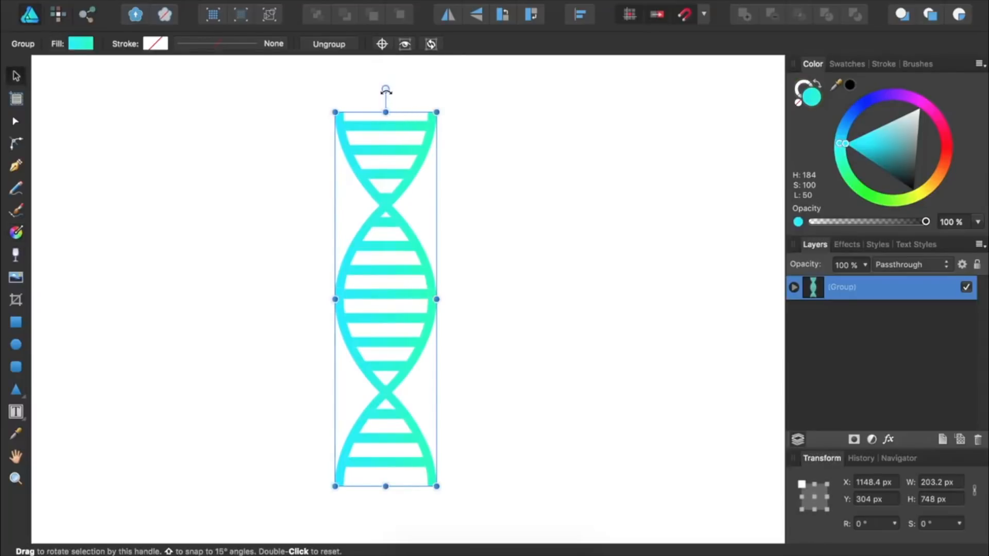
left_click_drag(386, 91, 533, 152)
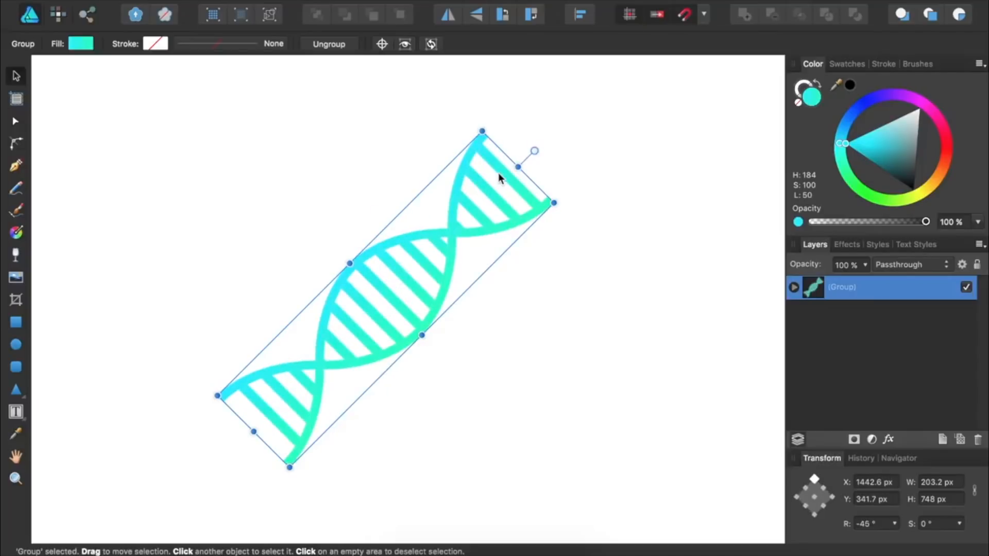
left_click_drag(518, 167, 572, 121)
left_click_drag(373, 239, 368, 232)
left_click_drag(252, 430, 224, 454)
left_click(371, 472)
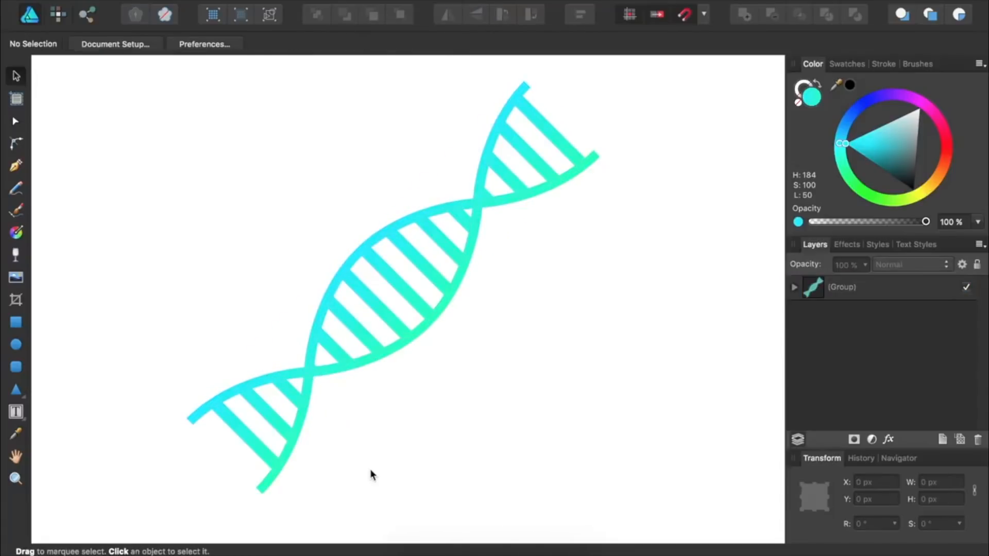